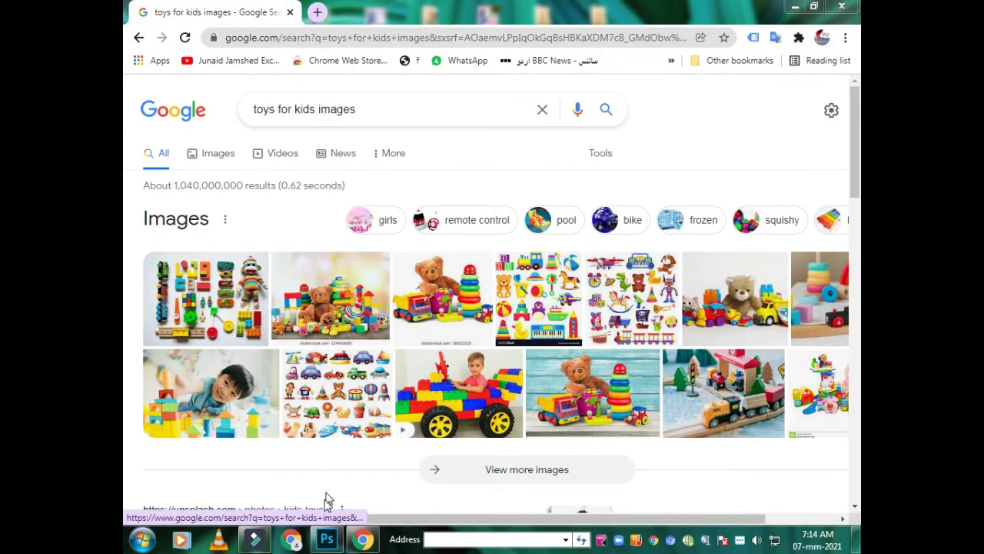
Switch to Photoshop, show the layers of Untitled-2, and unlock its background so it becomes an editable layer
left_click(326, 540)
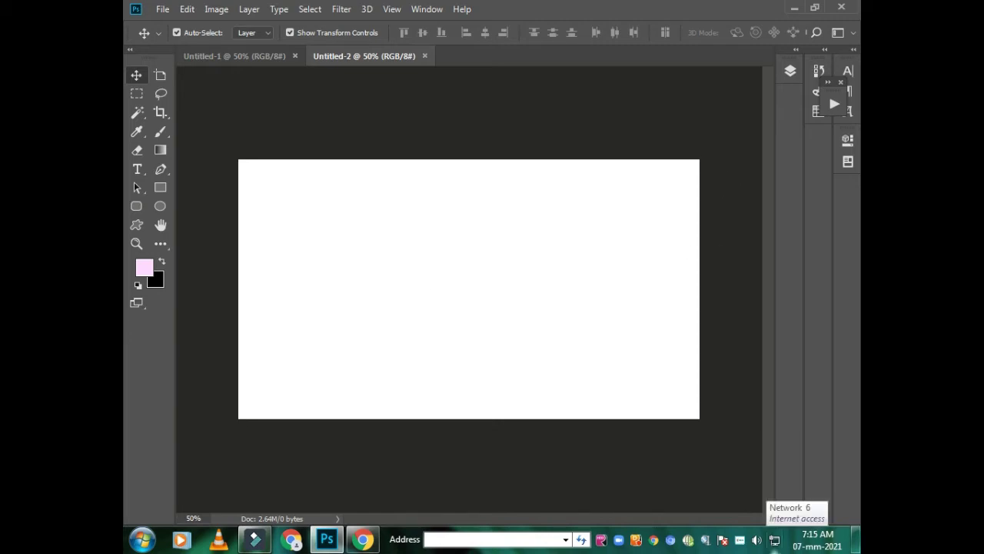
key("F7")
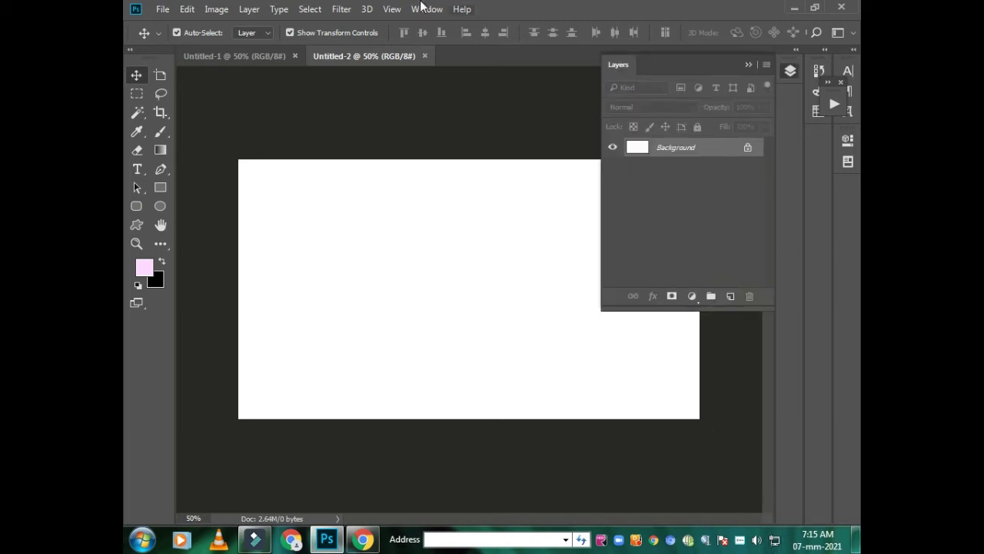
left_click(749, 153)
double_click(750, 153)
left_click(749, 153)
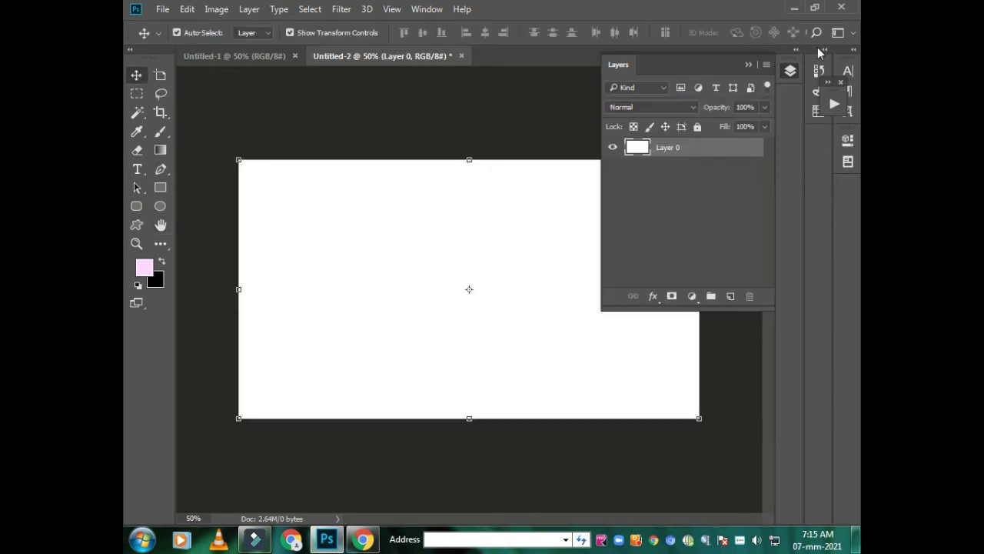
Add a Gradient Overlay to the white layer in Untitled-2, using the blue, white and gold gradient preset
left_click(659, 303)
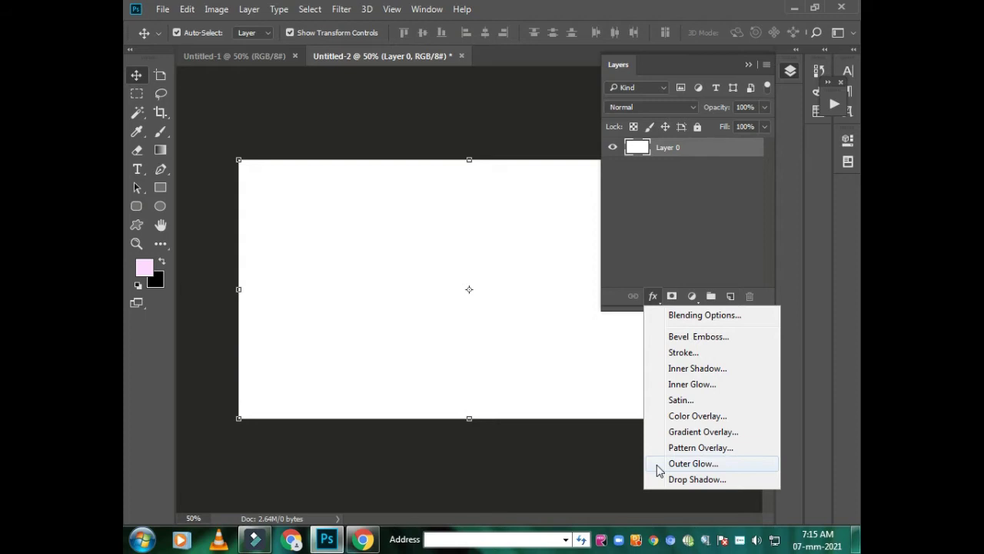
left_click(683, 434)
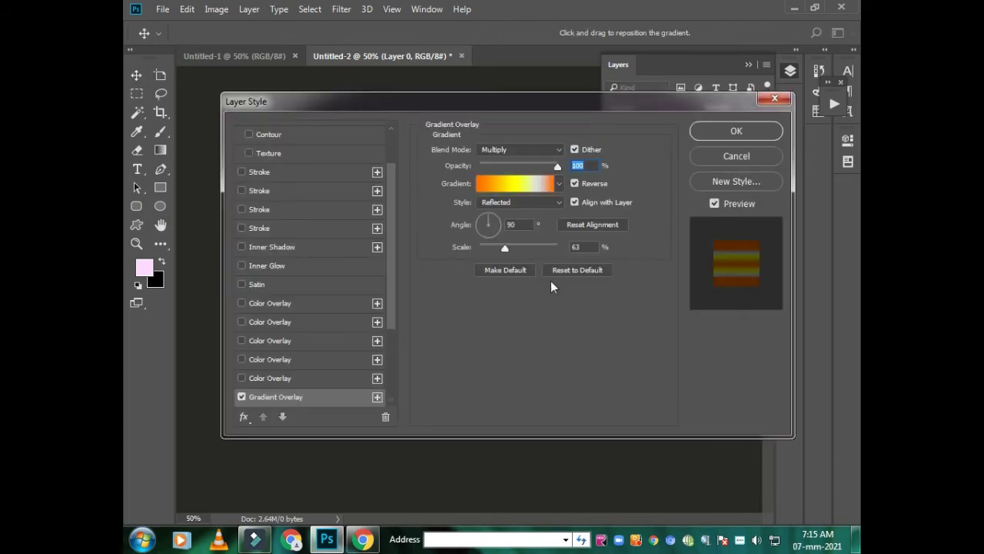
left_click(559, 184)
left_click(562, 237)
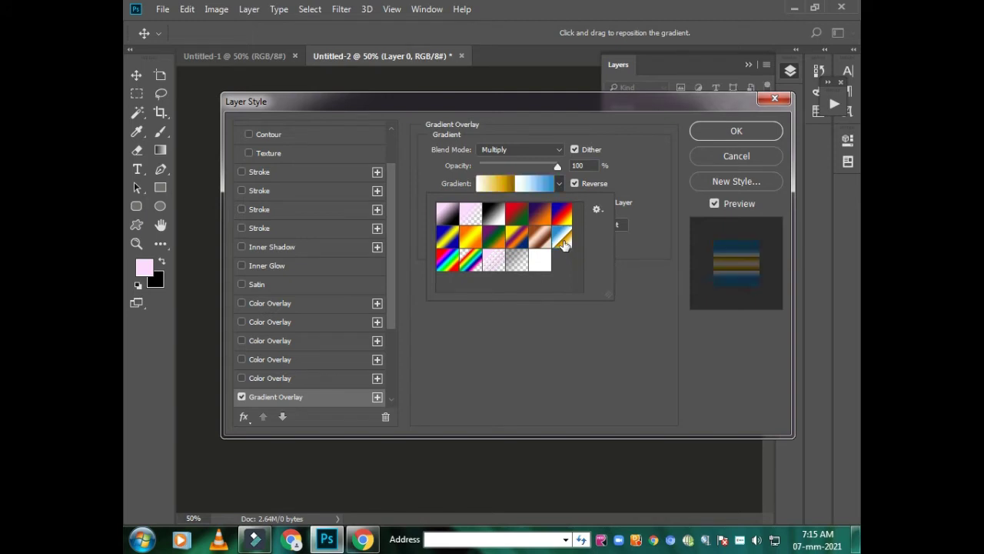
left_click(728, 132)
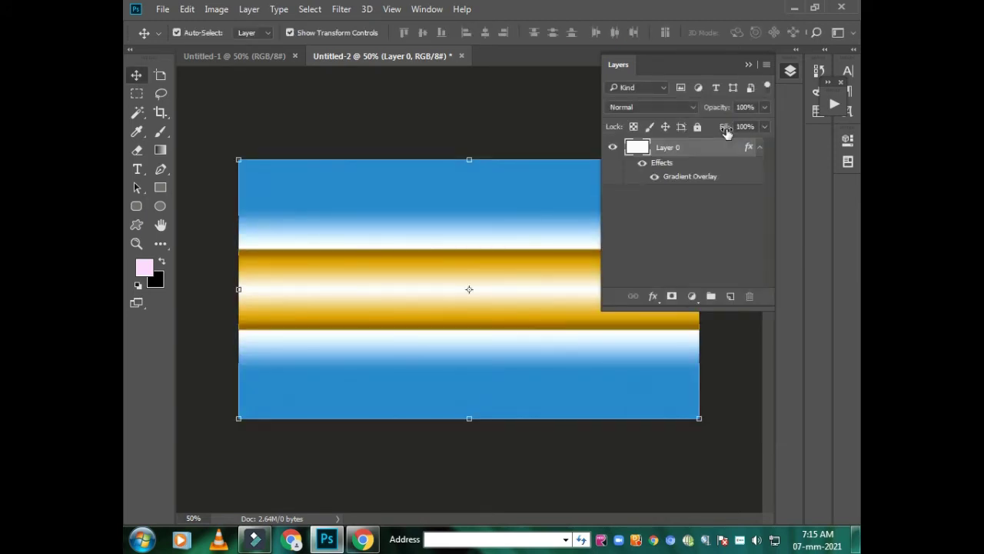
left_click(696, 301)
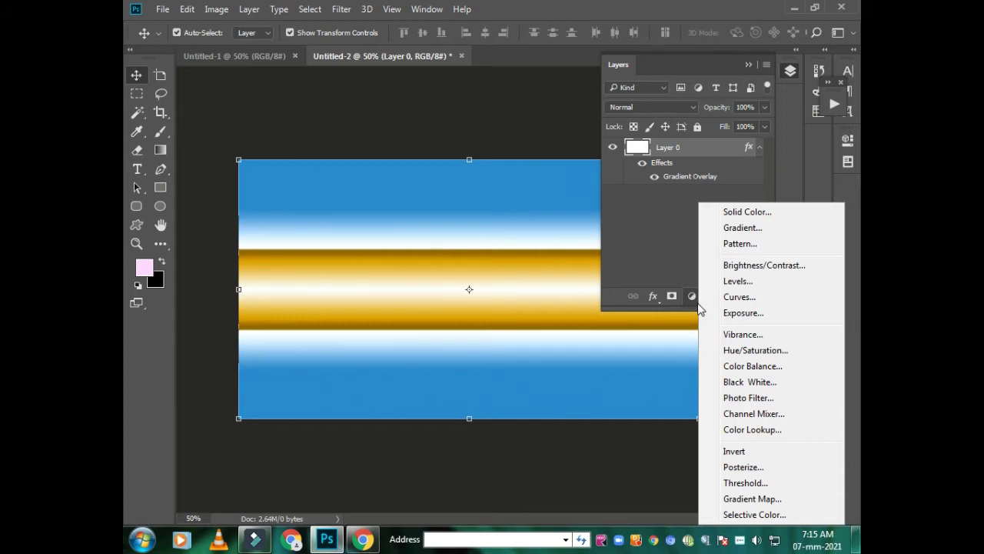
left_click(692, 305)
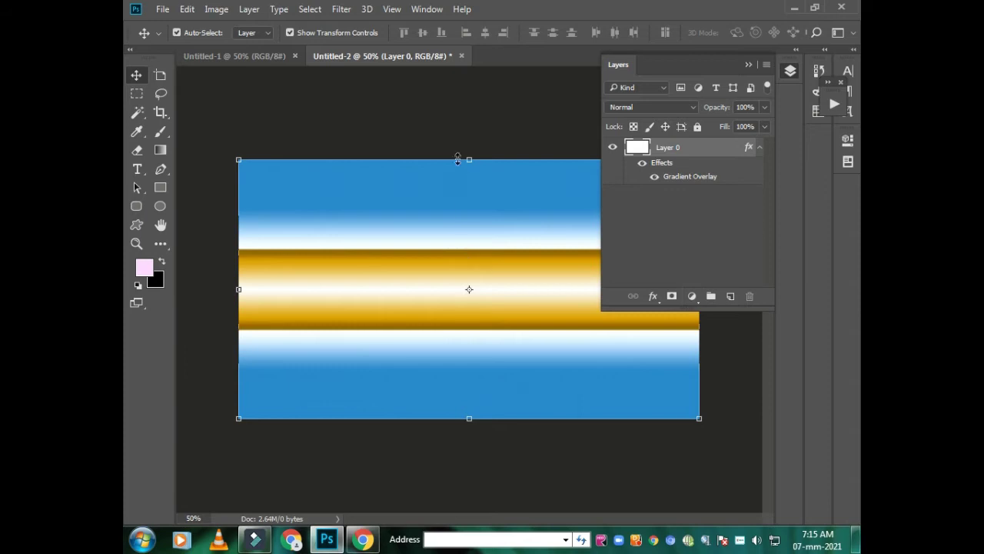
left_click(445, 123)
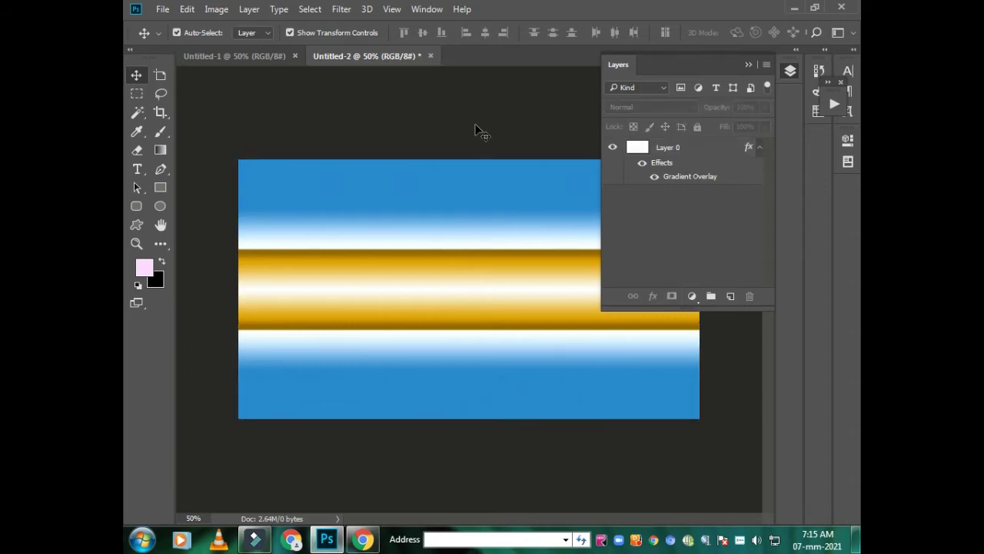
Switch to Chrome and copy the Depositphotos picture of the teddy bear among toys from the "toys for kids images" results
left_click(363, 538)
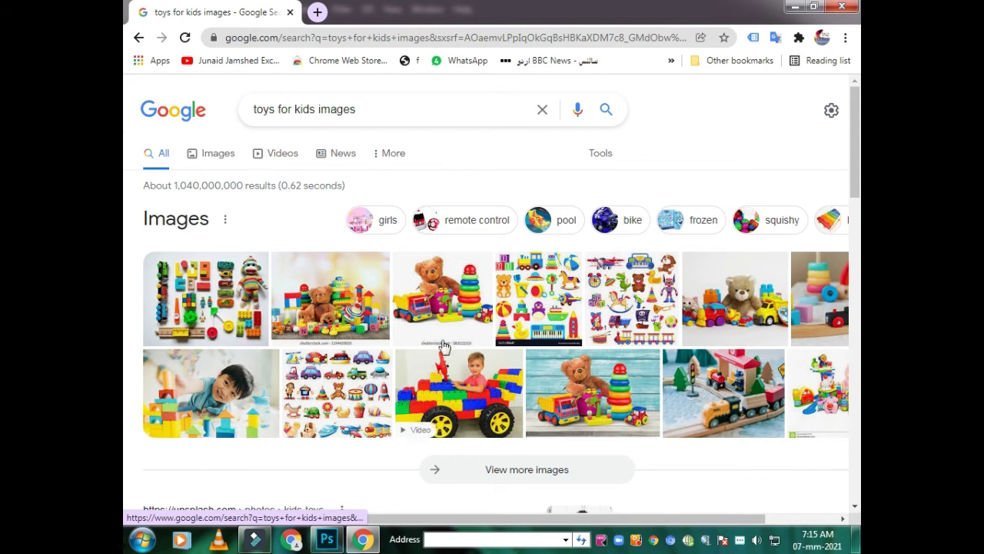
left_click(727, 300)
right_click(726, 299)
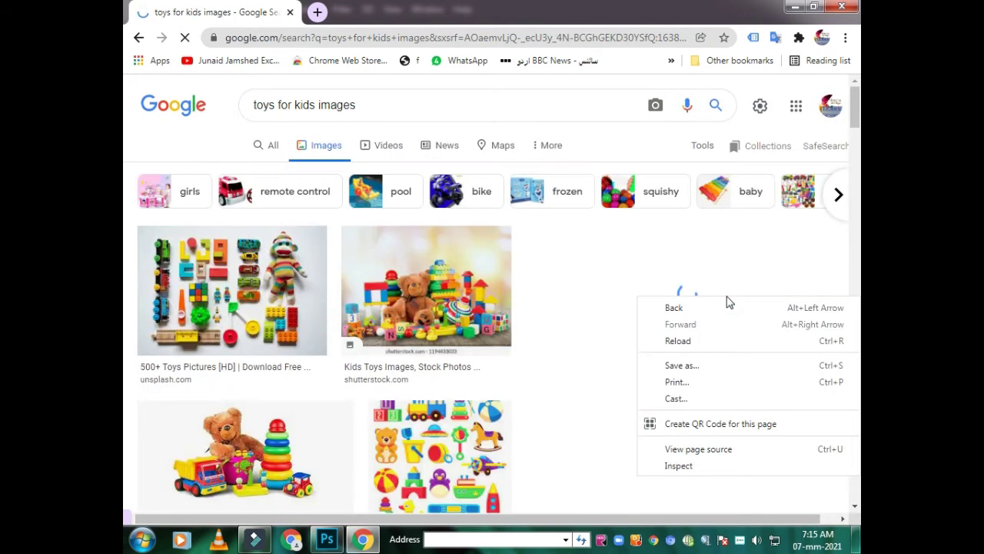
left_click(423, 293)
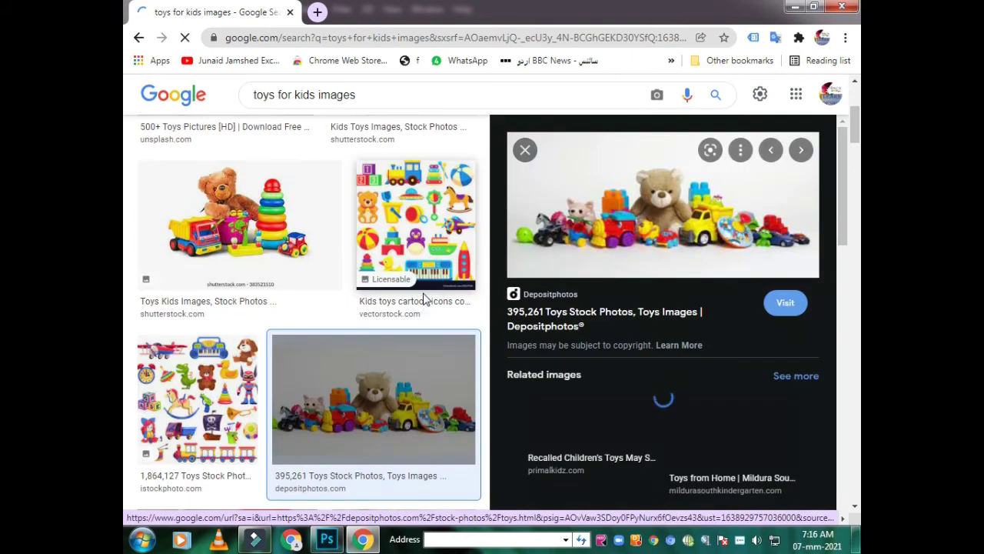
right_click(611, 190)
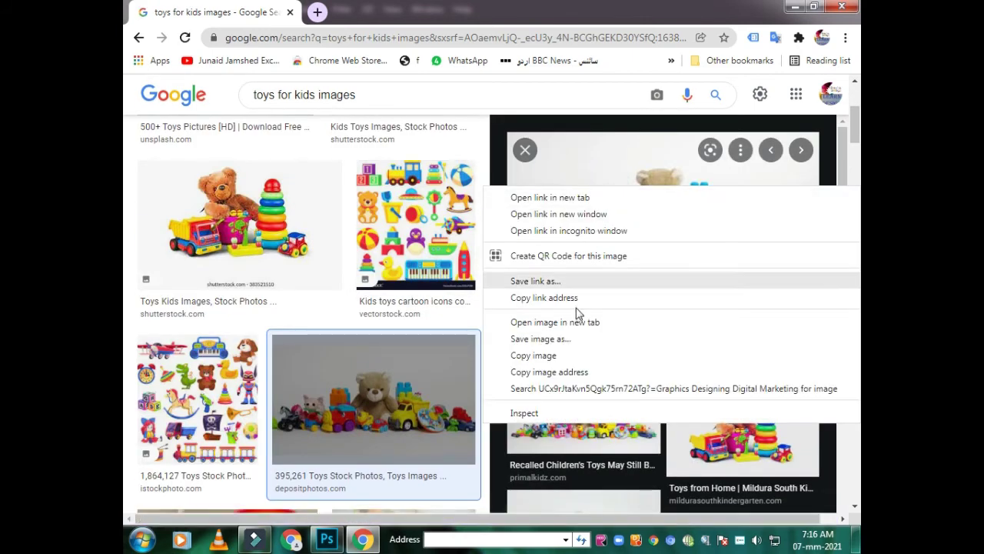
left_click(525, 355)
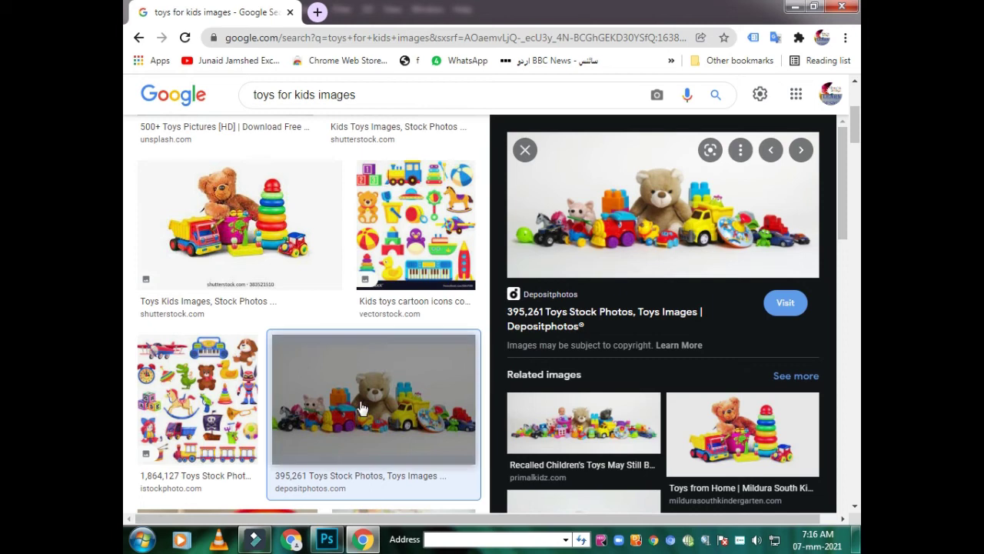
Switch back to Photoshop and paste the copied toys picture into Untitled-1
left_click(327, 539)
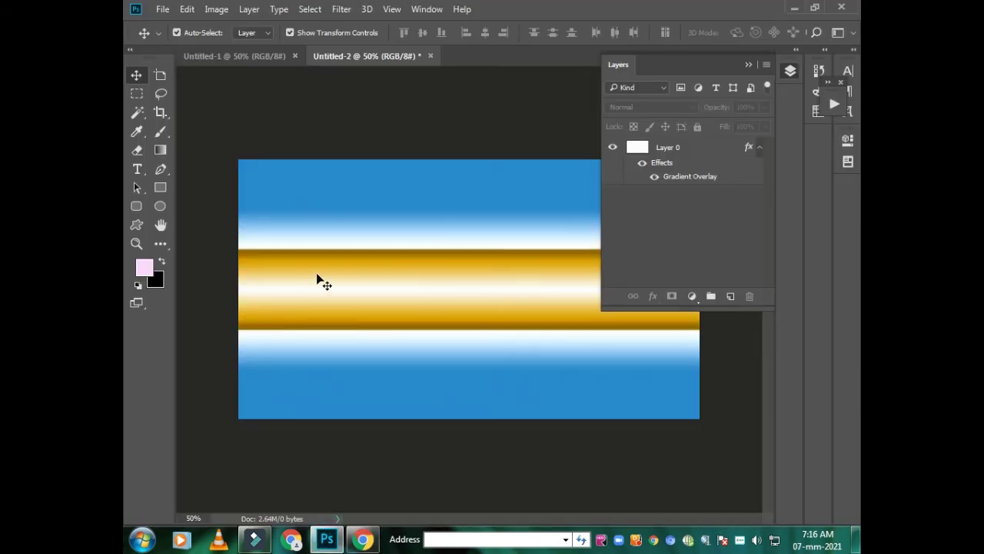
left_click(229, 55)
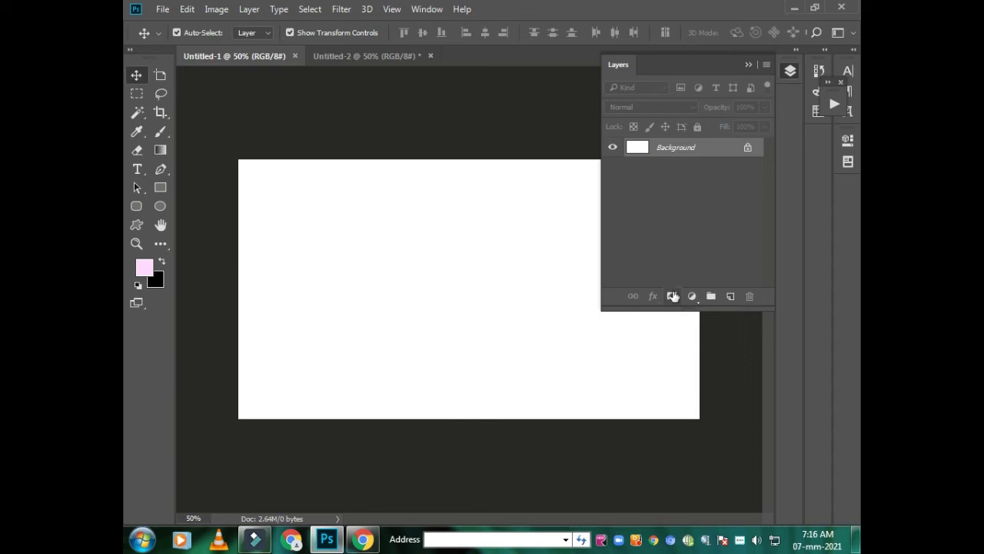
key("ctrl")
key("ctrl+v")
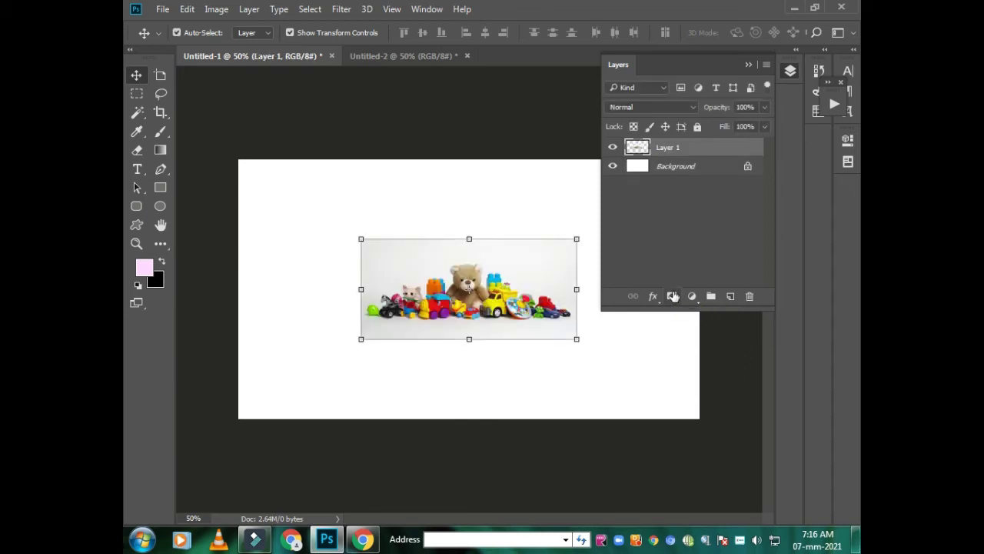
Stretch the pasted toys picture upward to about 148% of its height, keeping its width, and apply the transformation
left_click(468, 237)
left_click_drag(471, 222, 471, 190)
left_click(136, 75)
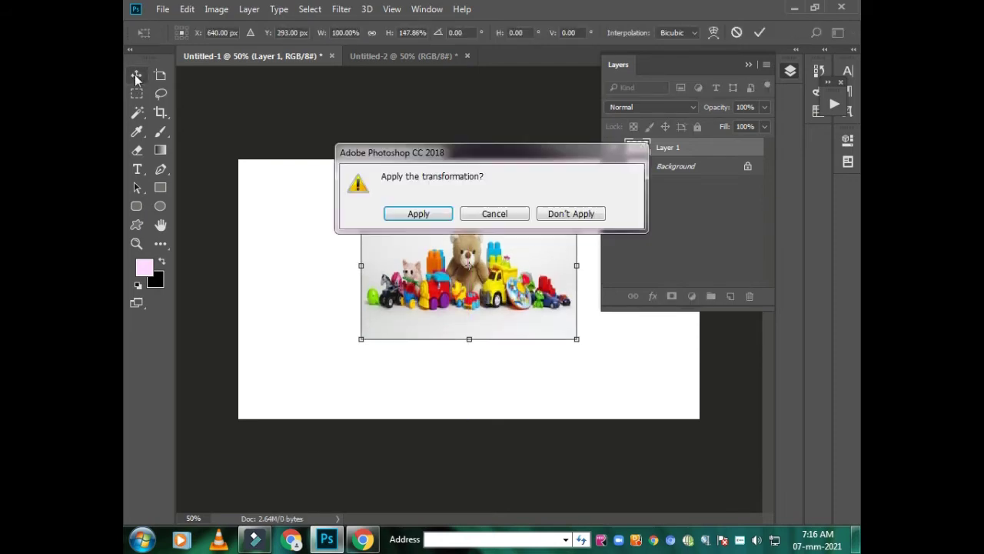
left_click(410, 215)
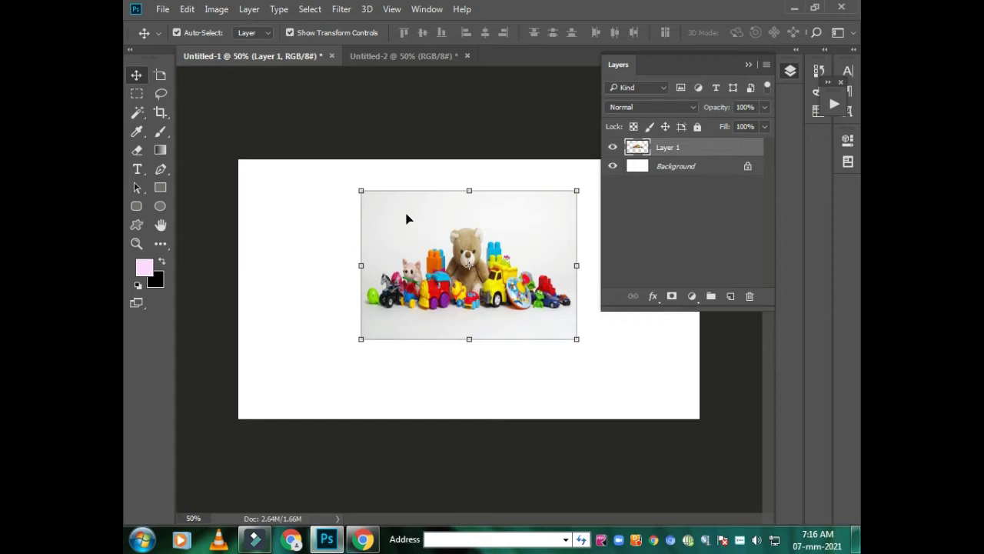
Select the light backdrop around the toys using the Magic Wand with tolerance 32
left_click(143, 119)
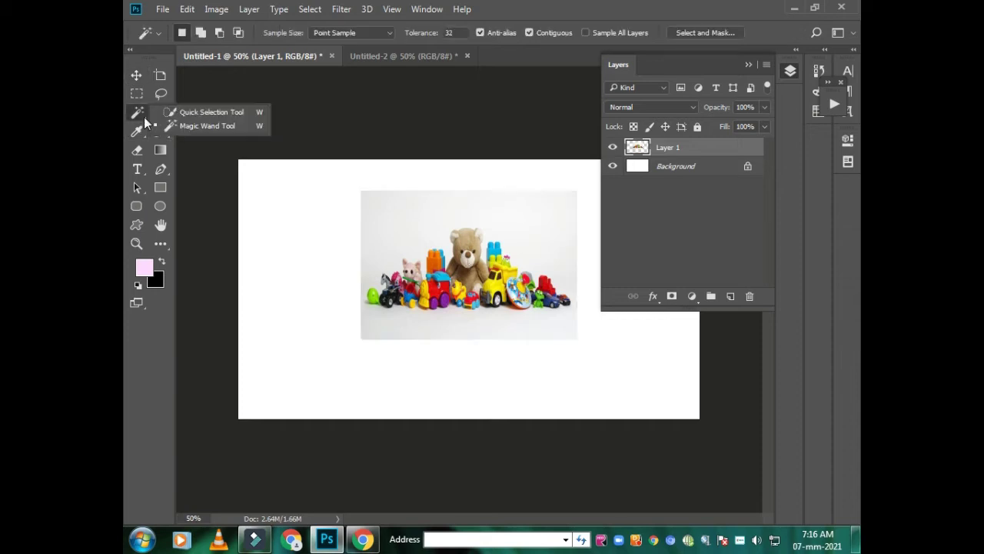
left_click(193, 127)
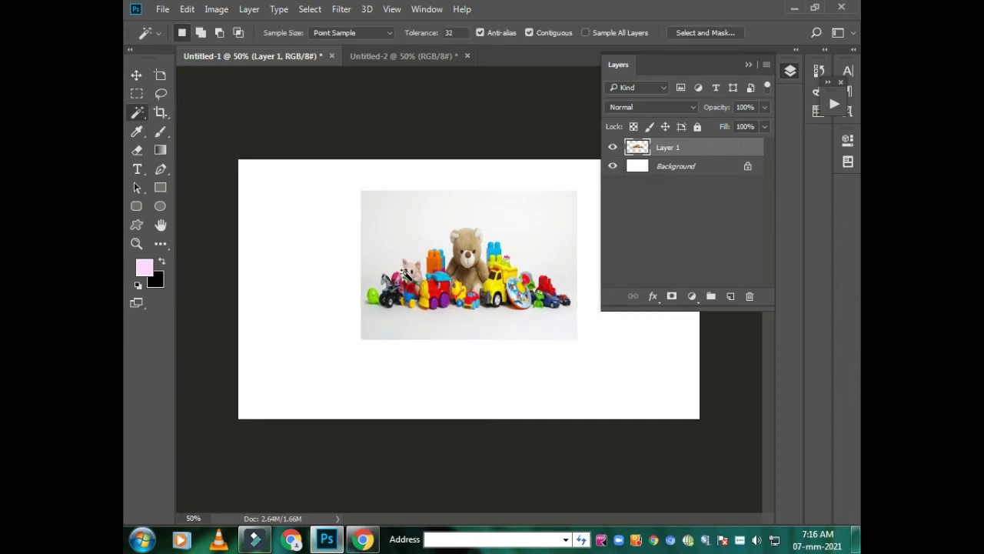
left_click(404, 226)
Try to transfer the toys from Untitled-1 onto the gradient in Untitled-2, and delete the transferred layer
left_click(135, 75)
left_click_drag(414, 233, 432, 284)
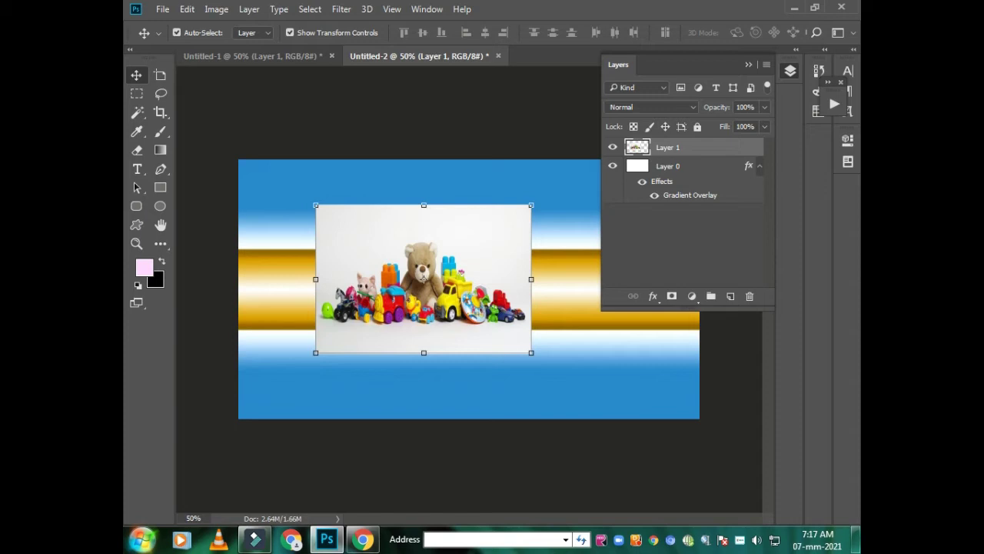
key("Delete")
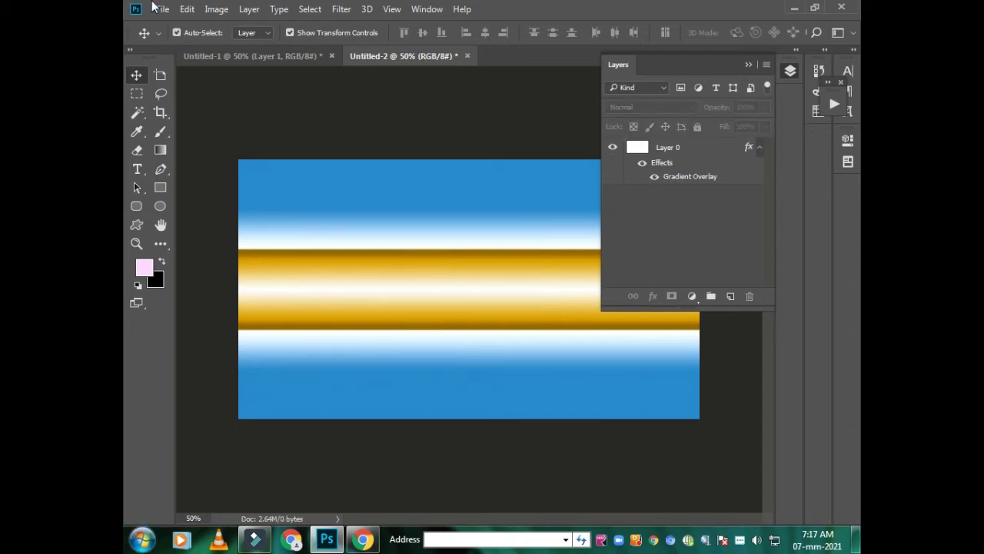
Return to Untitled-1, try once more to move the toys picture into Untitled-2, and undo that transfer
left_click(201, 57)
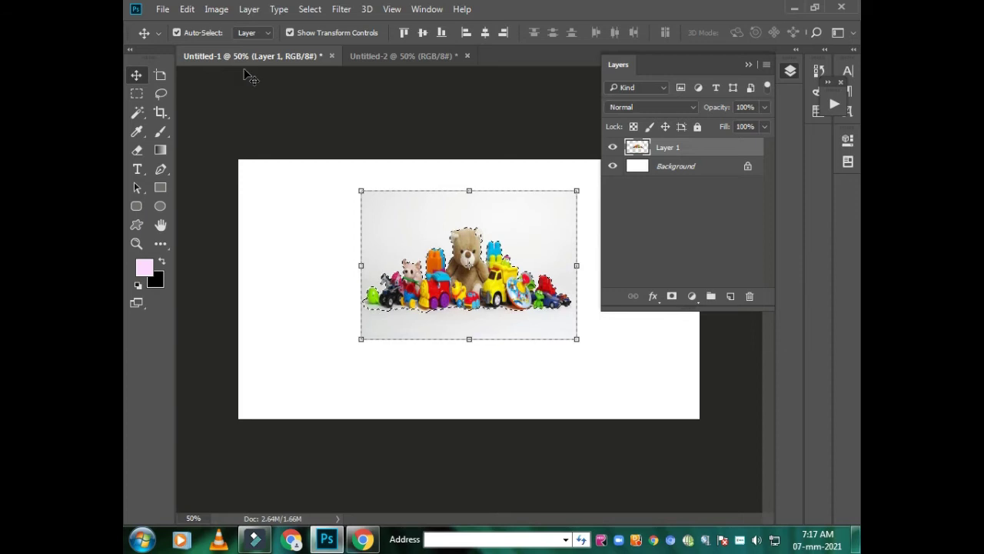
left_click(259, 202)
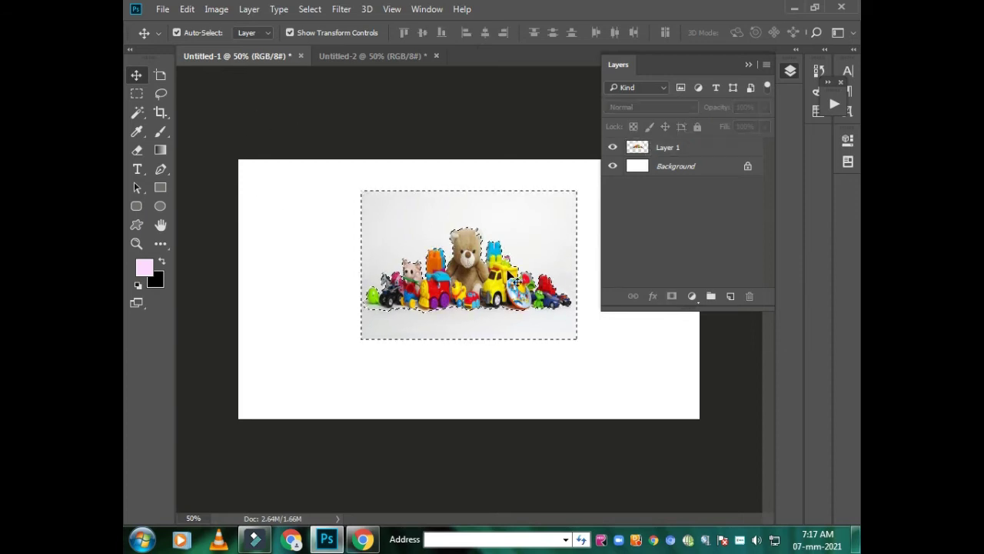
left_click(136, 93)
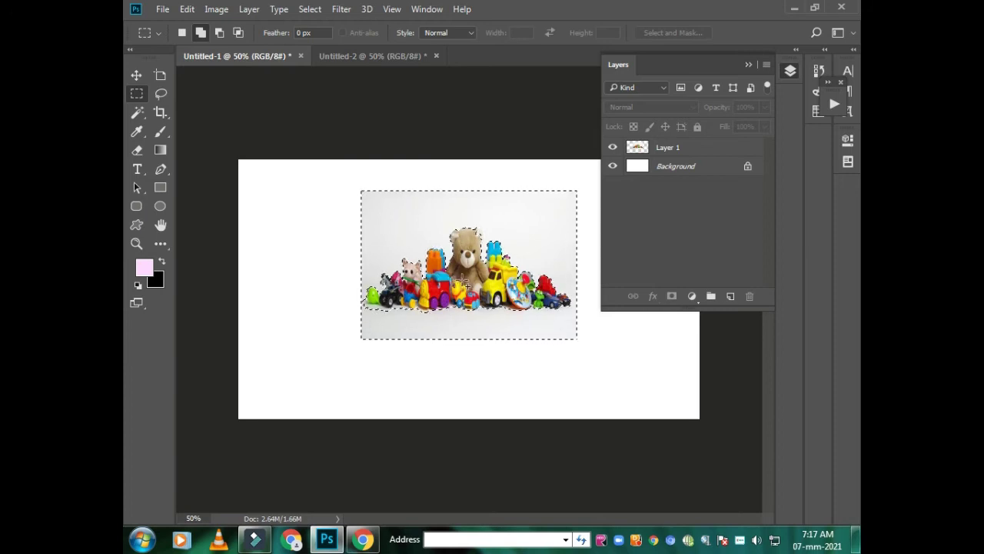
left_click(140, 76)
left_click_drag(474, 284, 419, 283)
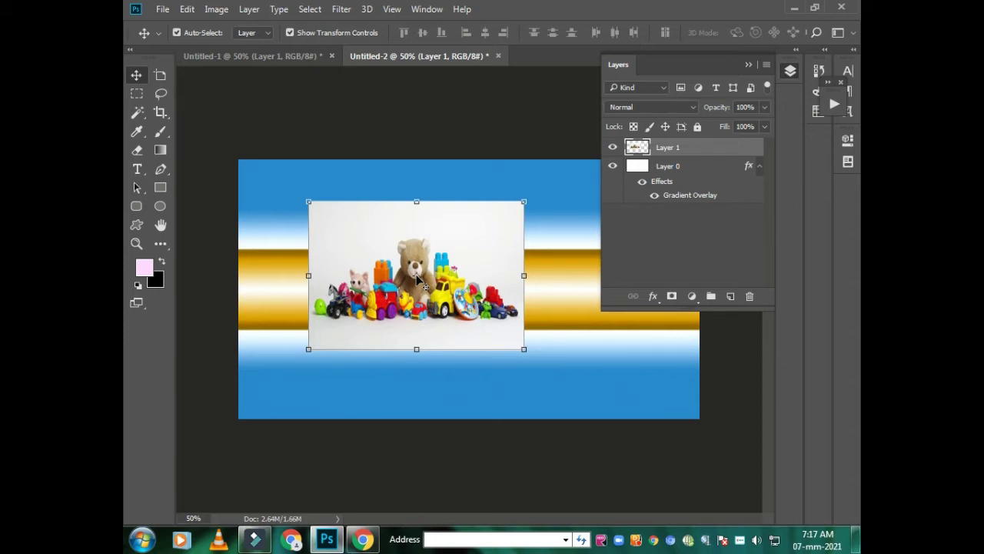
key("ctrl+z")
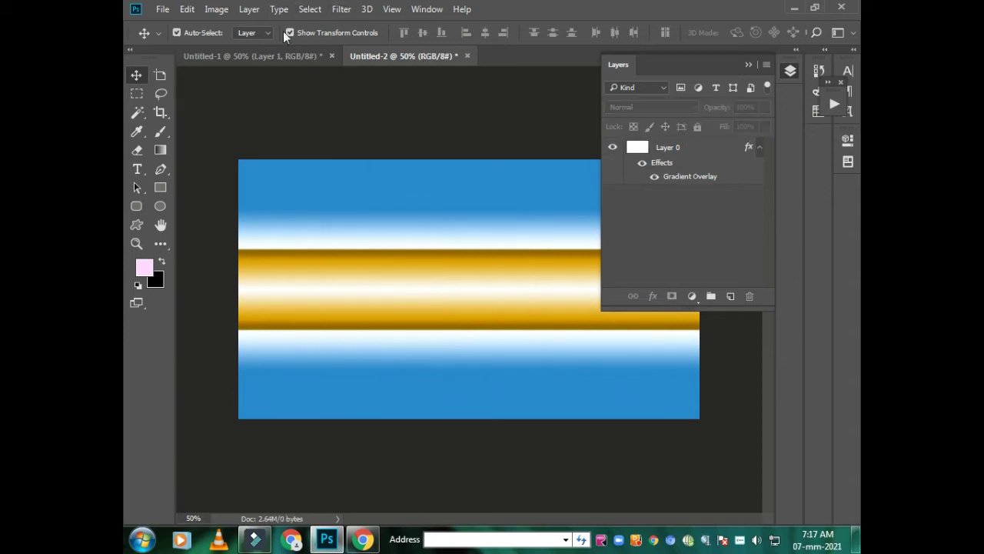
Go back to Untitled-1 and clear the backdrop selection around the toys
left_click(265, 56)
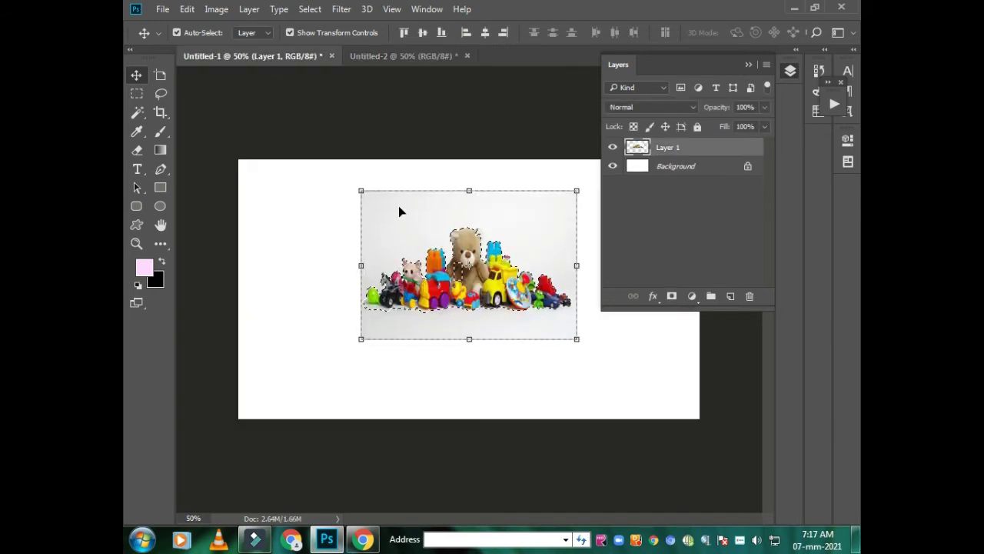
key("ctrl+d")
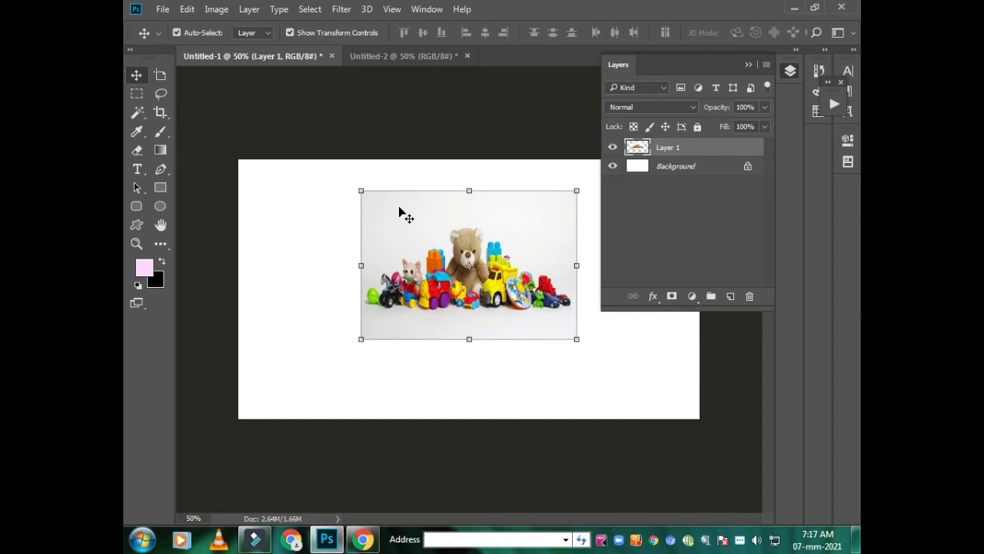
left_click(284, 254)
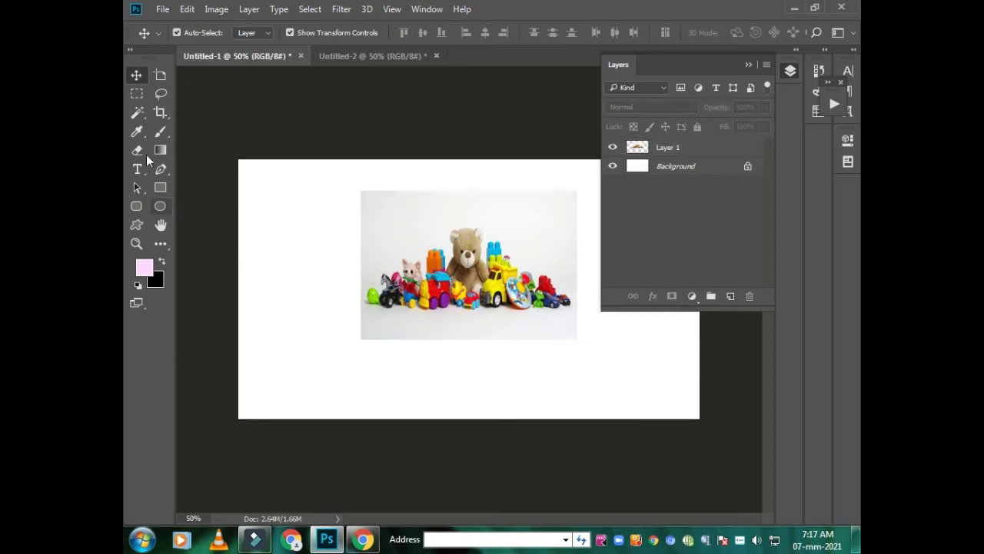
Select the toys picture on Layer 1 of Untitled-1 using the Quick Selection tool with a 30-pixel brush
left_click(136, 95)
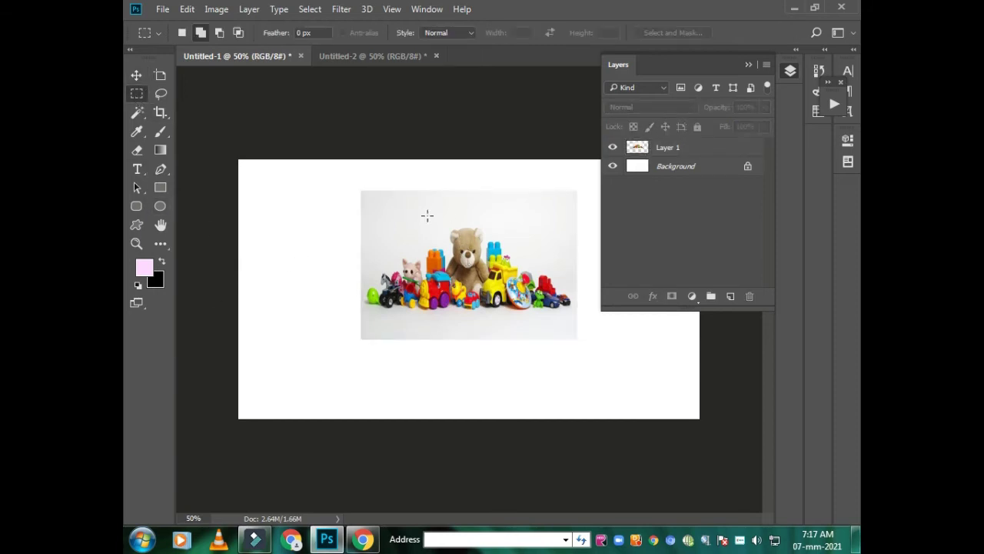
right_click(137, 112)
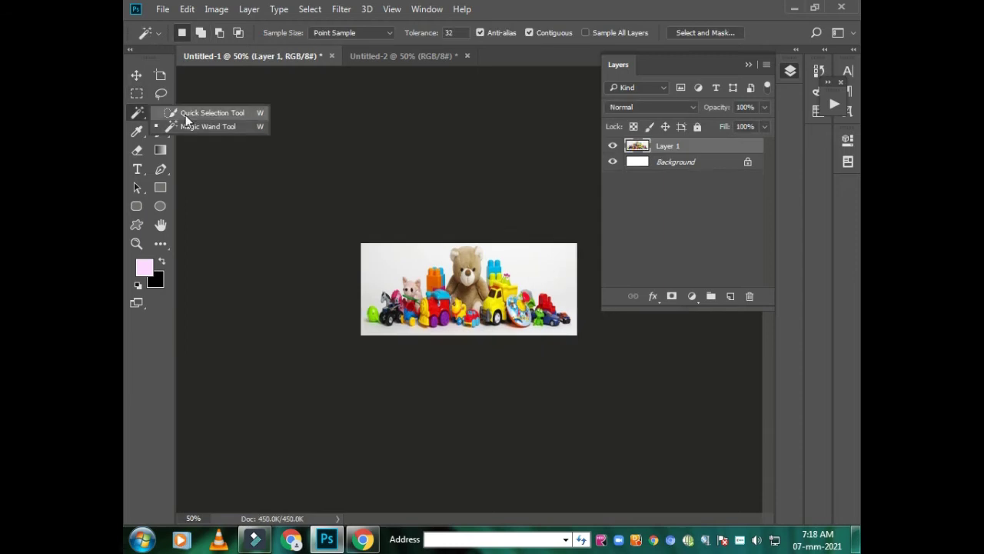
left_click(215, 110)
mouse_move(418, 287)
left_mouse_down()
mouse_move(446, 294)
mouse_move(462, 271)
mouse_move(453, 266)
mouse_move(486, 262)
mouse_move(542, 323)
mouse_move(381, 314)
mouse_move(377, 261)
left_mouse_up()
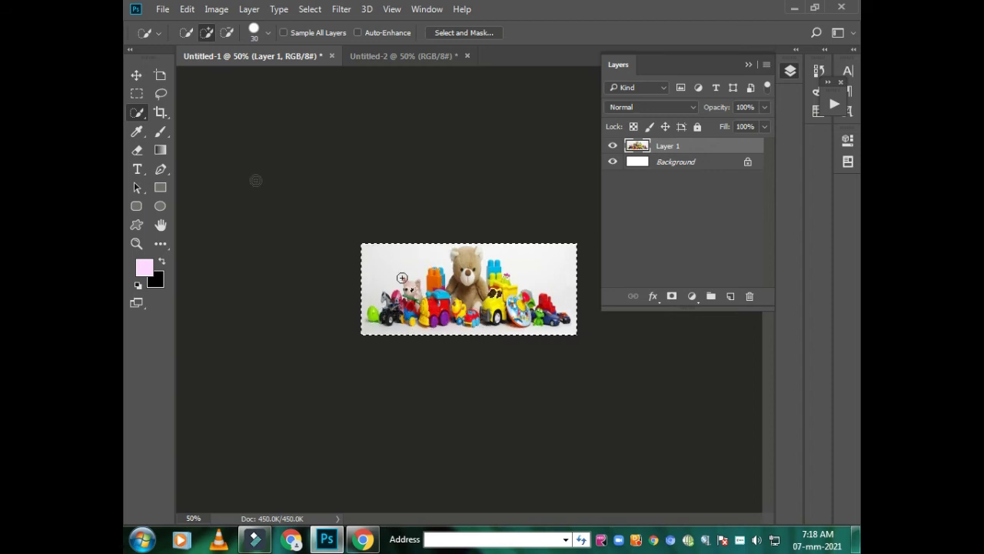
Move the toys picture from Untitled-1 onto the blue and gold gradient in Untitled-2
left_click(136, 75)
key("ctrl+t")
left_click_drag(446, 262, 357, 79)
left_click_drag(464, 298, 386, 58)
left_click(386, 58)
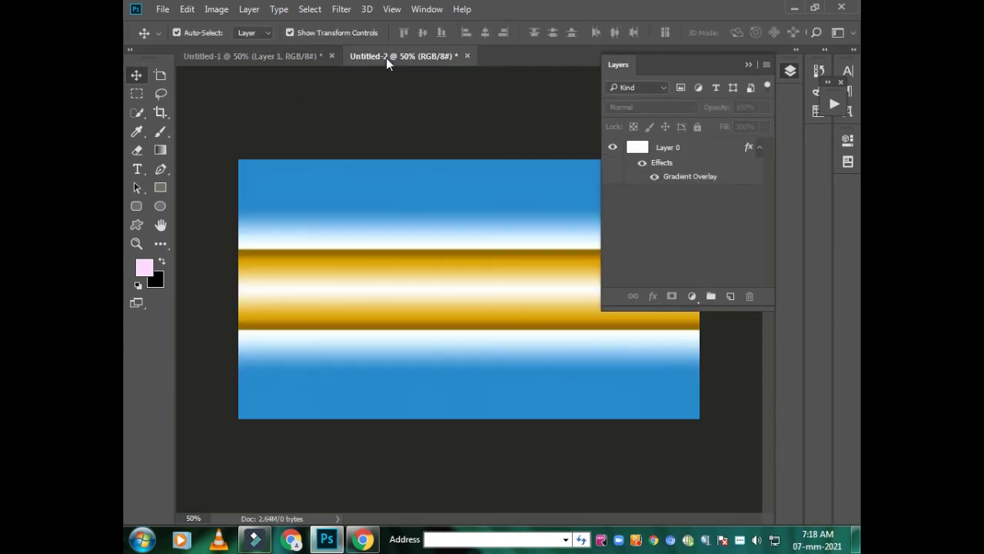
left_click(223, 59)
left_click_drag(430, 308, 432, 269)
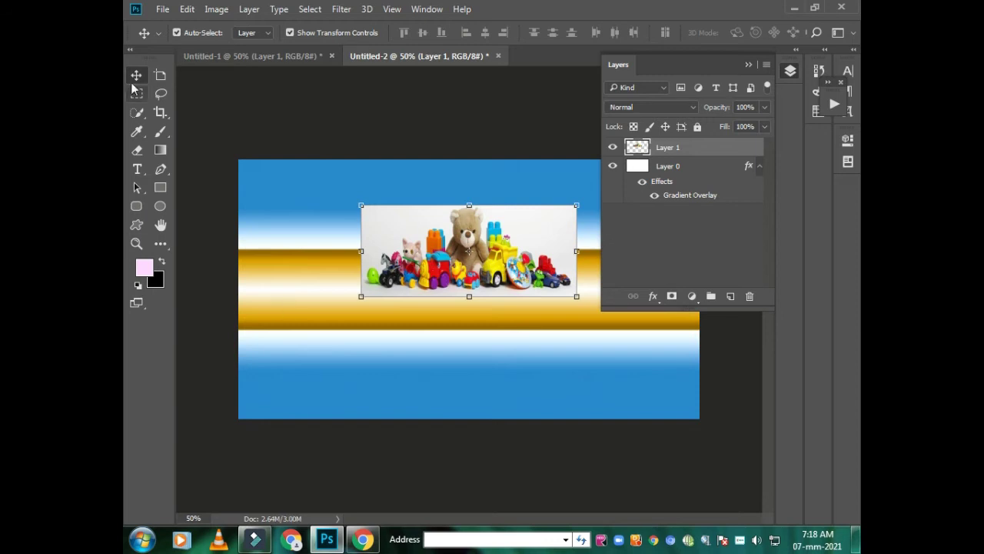
Reposition the toys picture on the gradient to X 754 px, Y 406 px and apply the transformation
key("ctrl+t")
left_click_drag(463, 254, 513, 299)
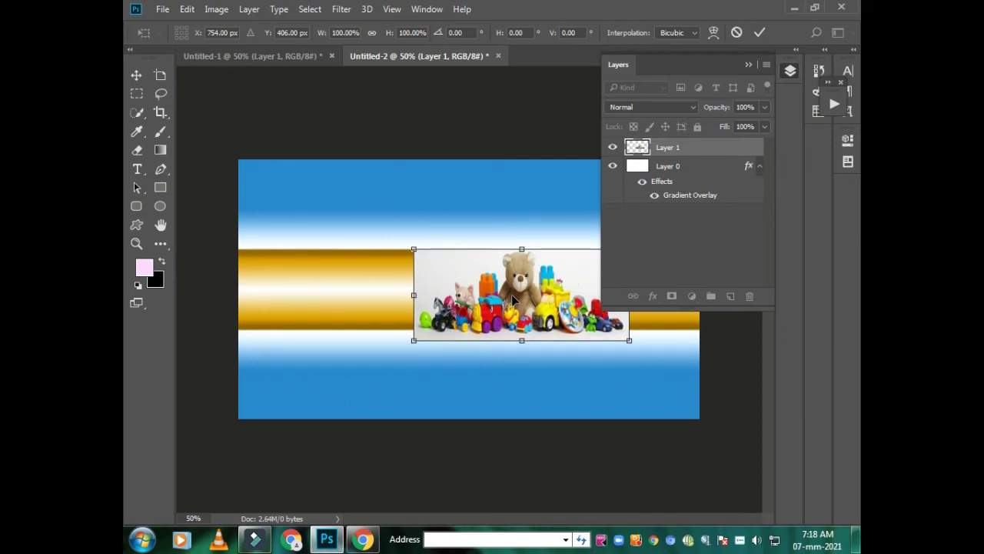
left_click(134, 79)
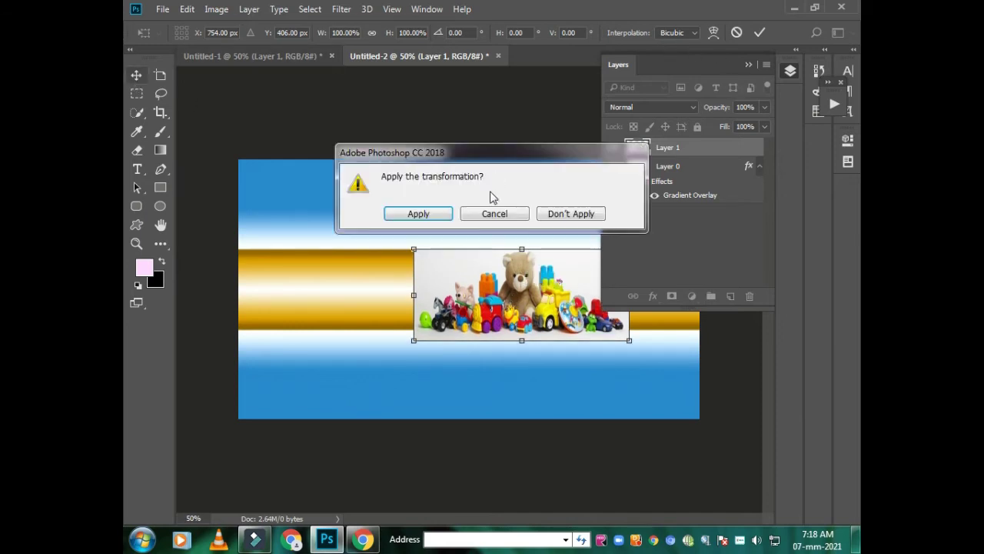
left_click(419, 214)
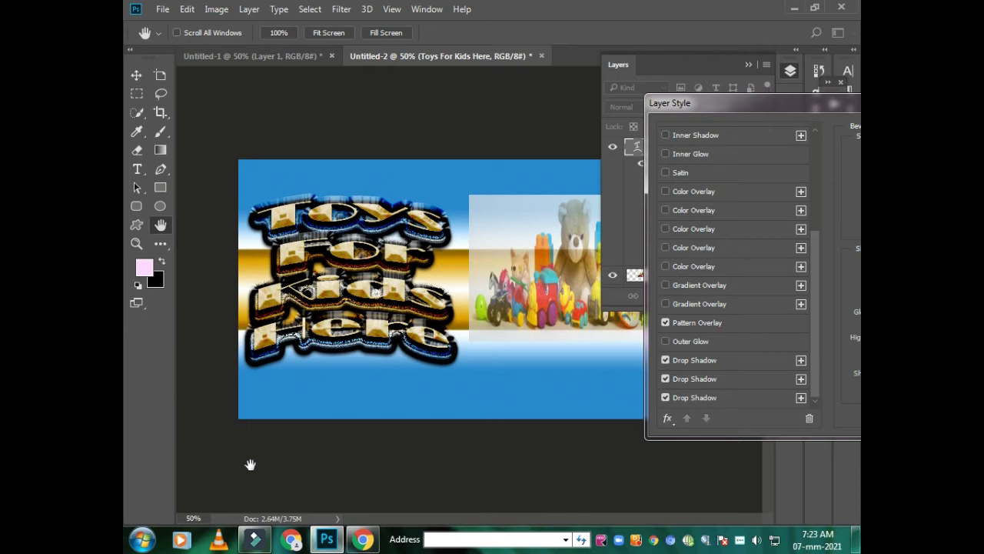
Set the text's Bevel & Emboss direction to Down, with highlight opacity 35% and shadow opacity 79%
left_click_drag(784, 112, 602, 107)
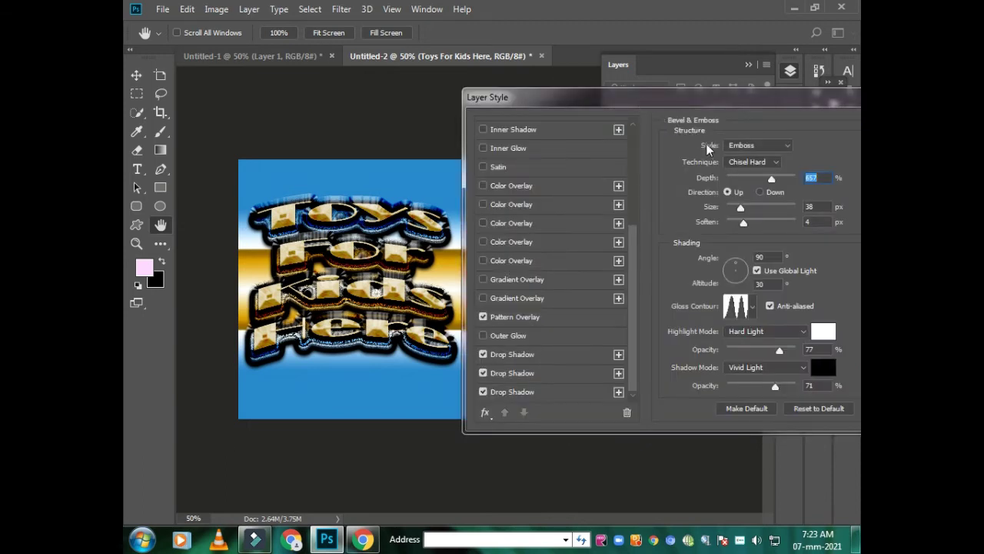
left_click(760, 192)
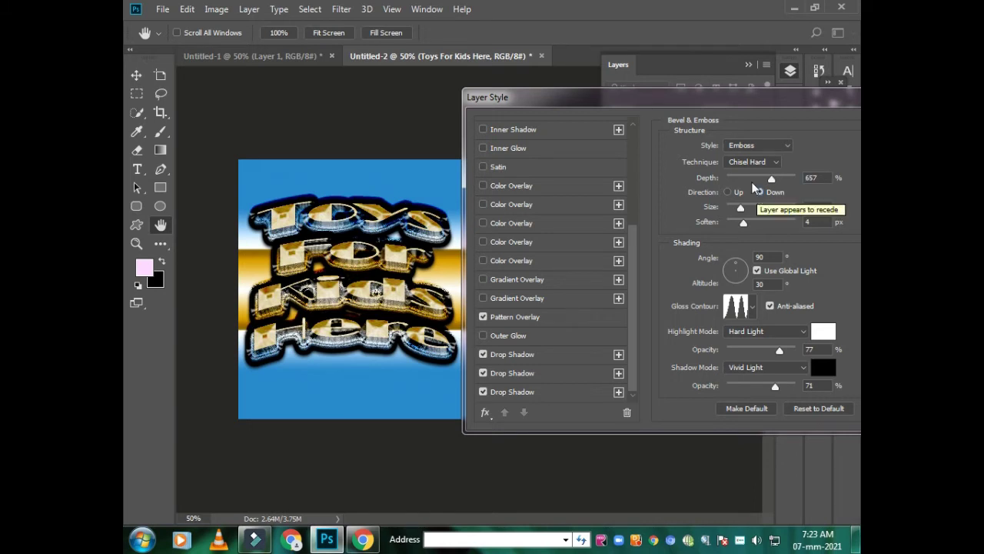
left_click(729, 193)
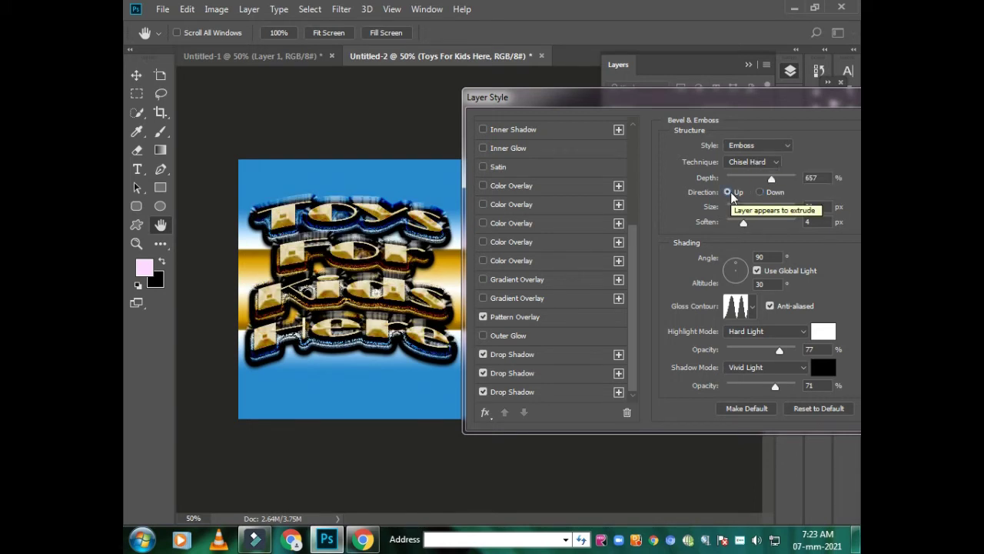
left_click(759, 192)
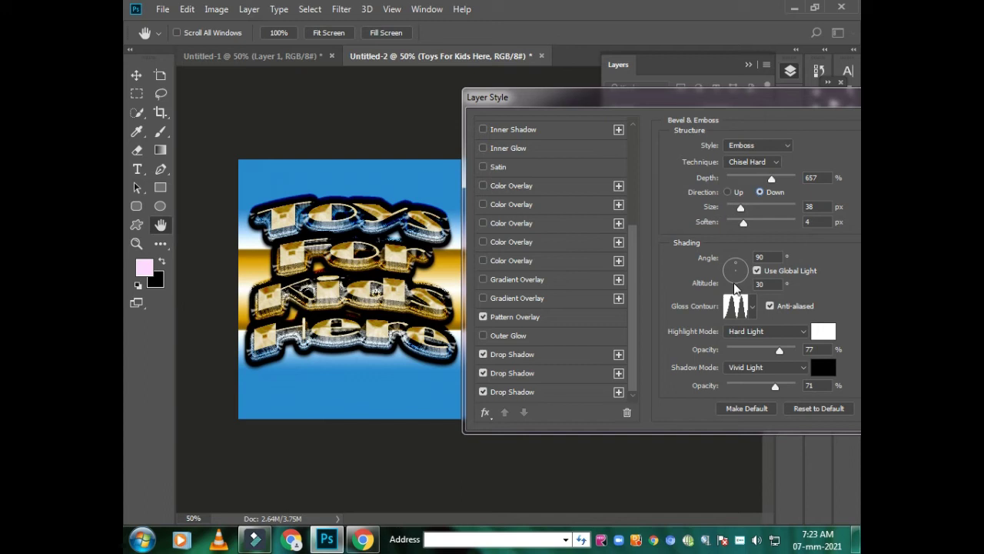
left_click_drag(779, 350, 751, 349)
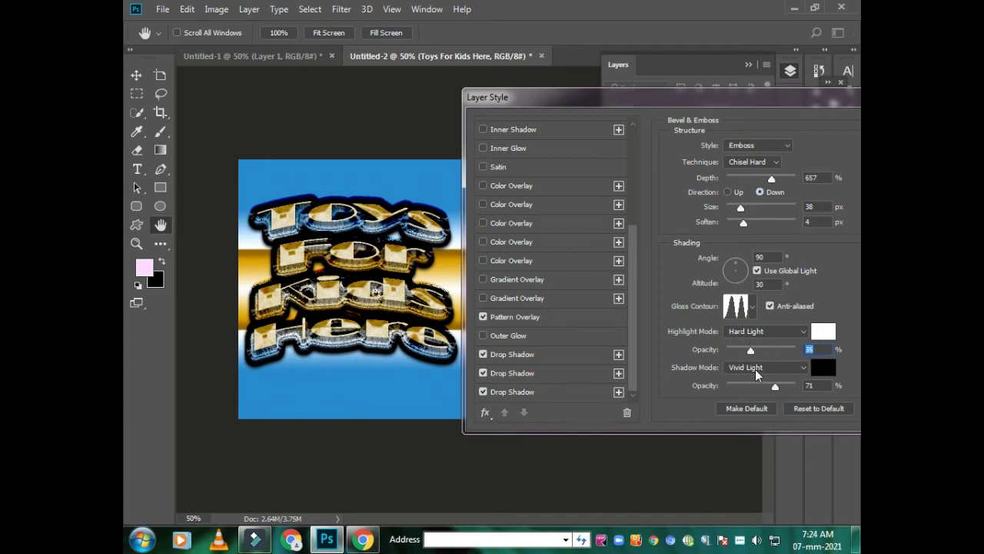
mouse_move(776, 388)
left_mouse_down()
mouse_move(755, 388)
mouse_move(781, 386)
left_mouse_up()
Compare the Chisel Soft and Smooth techniques for the text's bevel, keeping Smooth
left_click(775, 164)
left_click(746, 189)
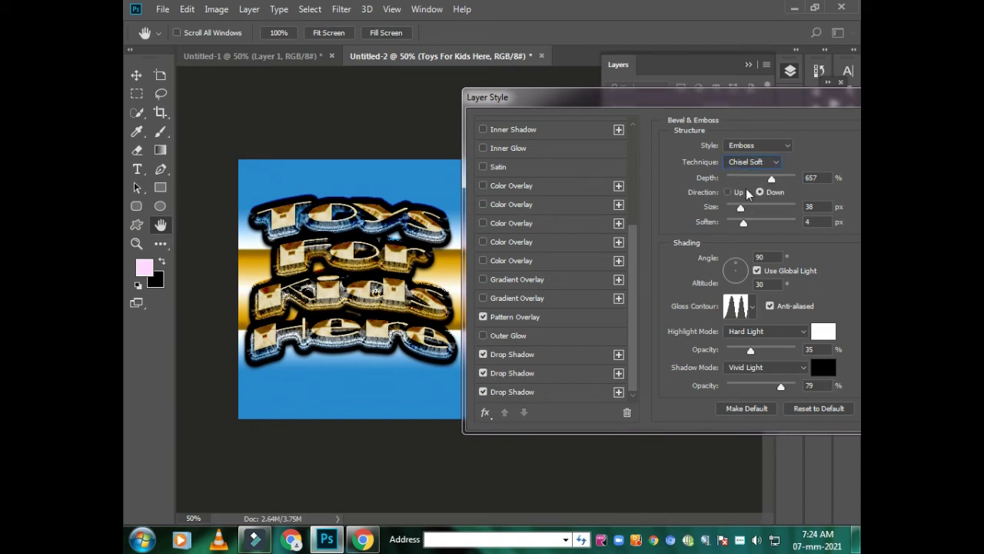
left_click(752, 162)
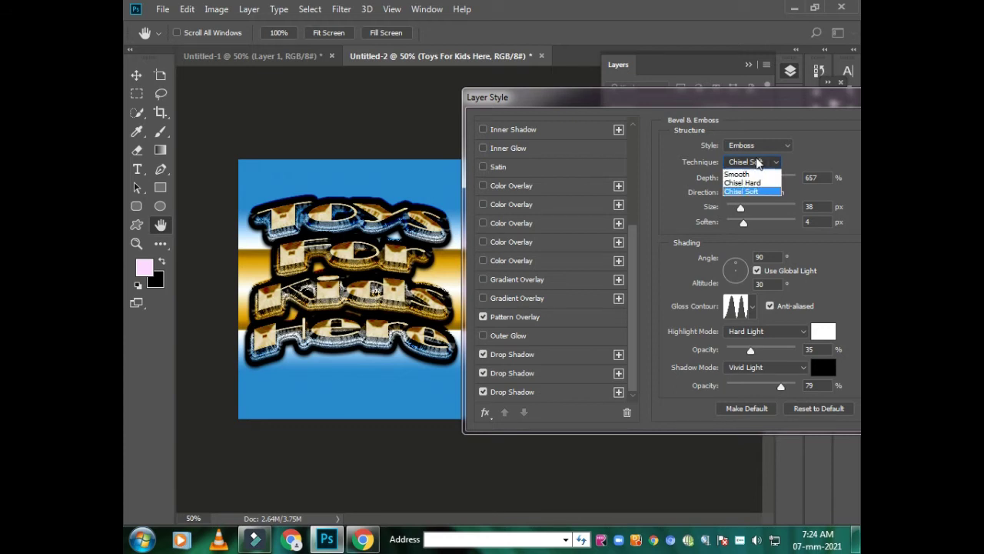
left_click(741, 171)
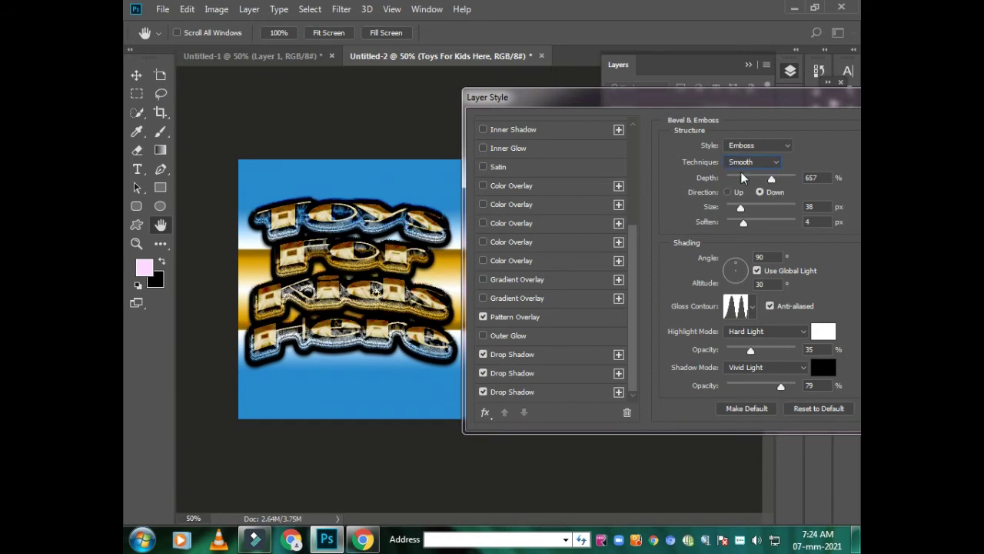
Change the bevel's shadow color to dark red 330000 and enable the Contour option under Bevel & Emboss
left_click(817, 364)
left_click(571, 259)
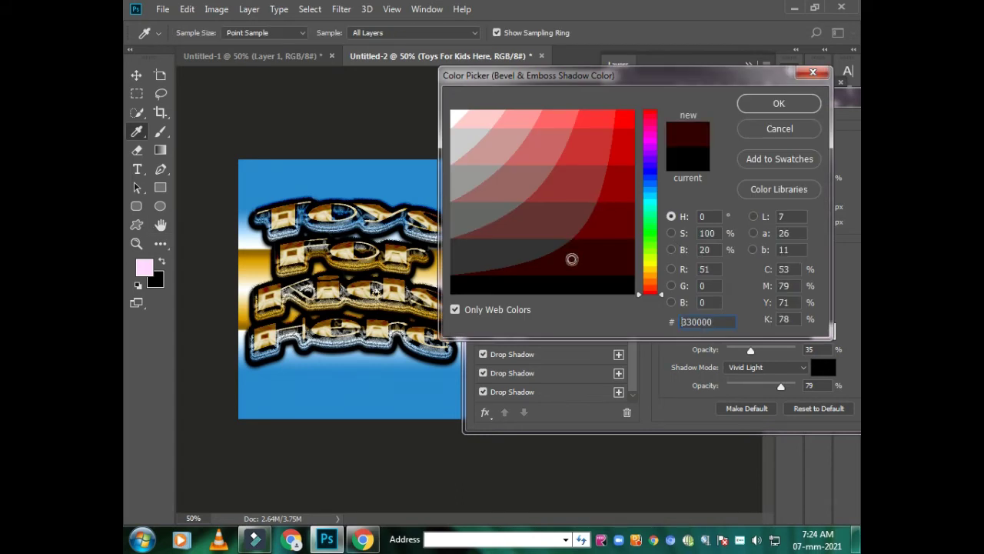
left_click(771, 101)
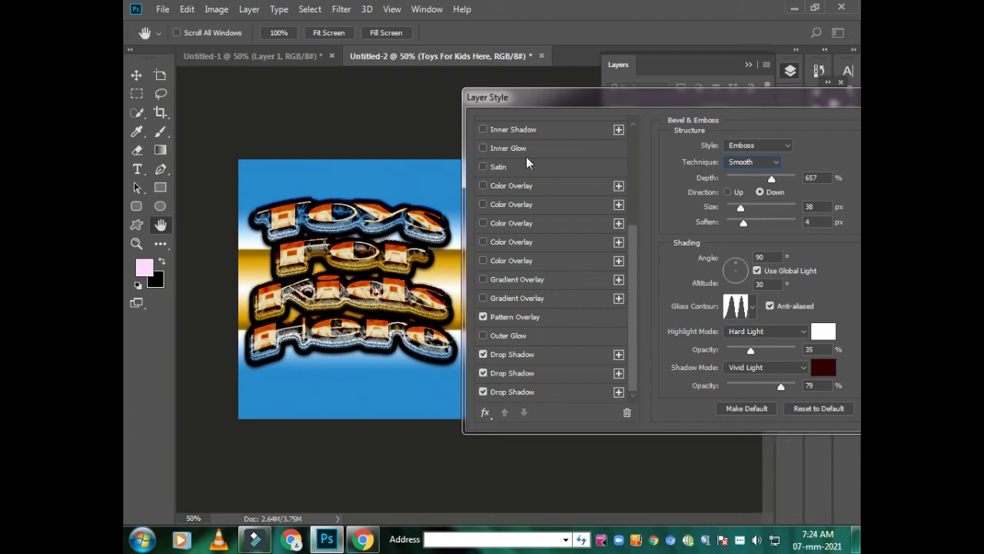
left_click_drag(632, 251, 656, 89)
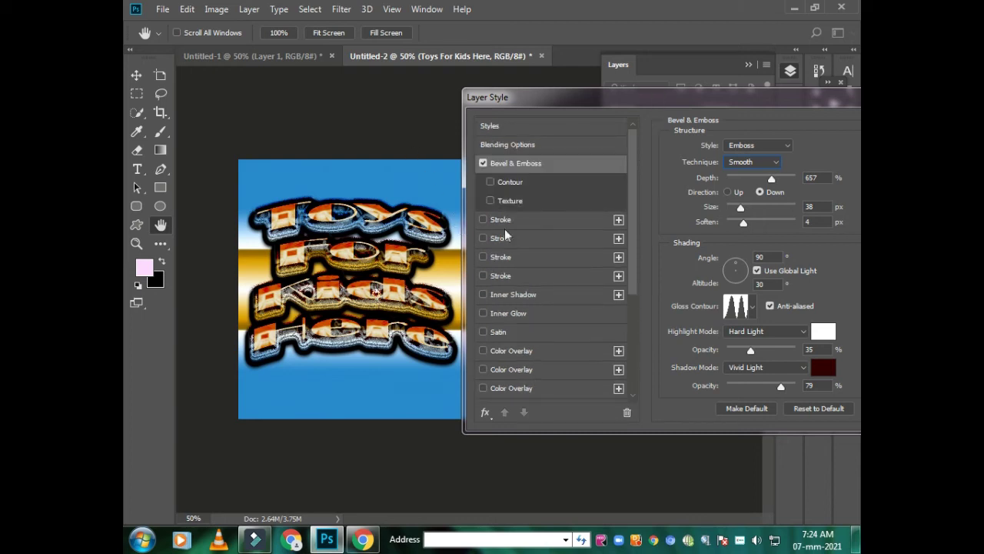
left_click(489, 181)
Try the first Stroke, Satin and second Color Overlay effects on the text, switching each off again
left_click(483, 219)
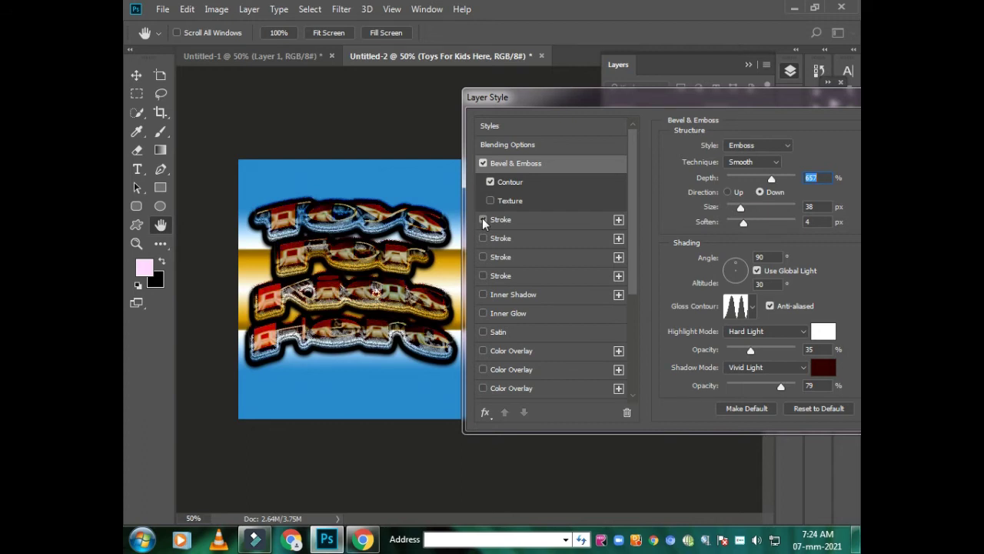
left_click(483, 219)
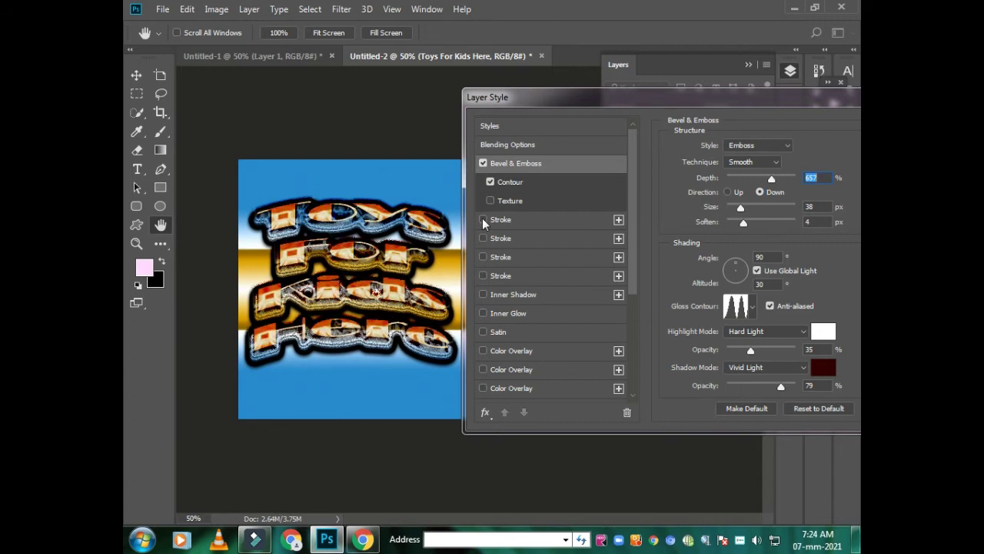
left_click(483, 332)
left_click(482, 332)
left_click(484, 369)
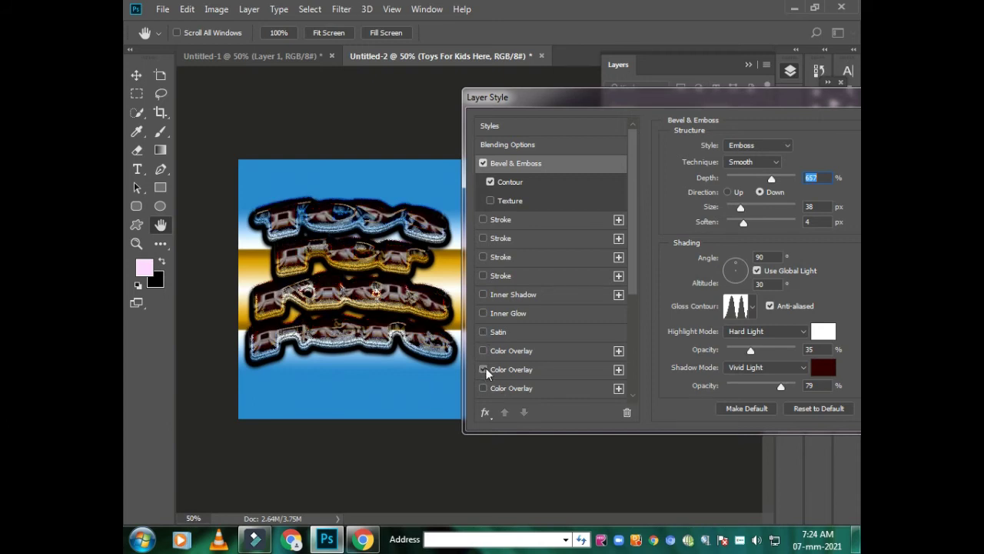
left_click(483, 370)
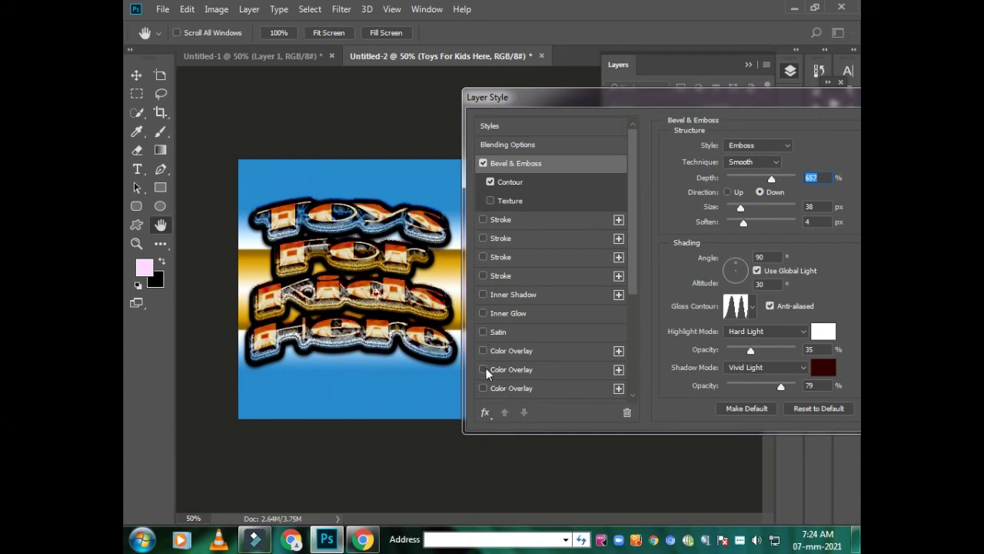
Give the text's bevel the straight diagonal gloss contour preset and apply the layer style
left_click(752, 307)
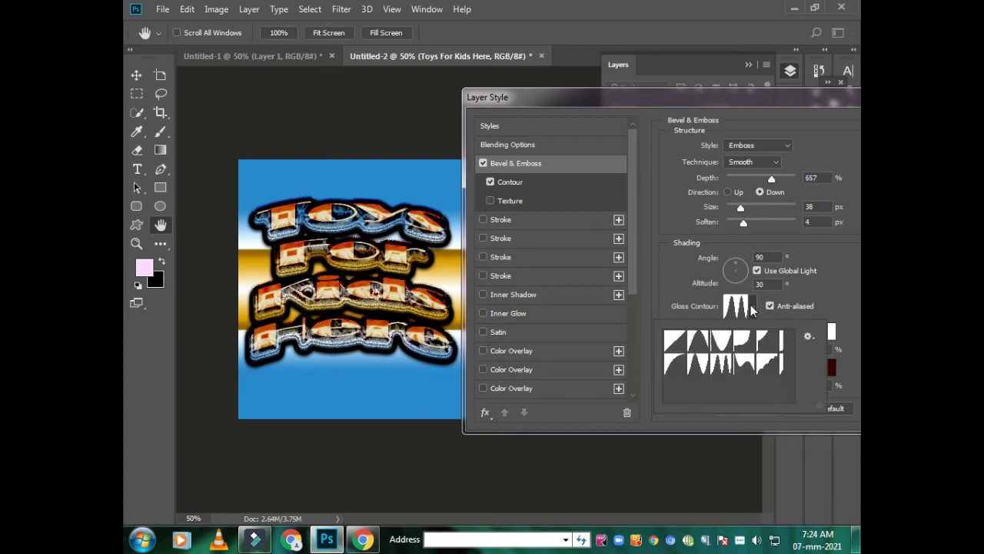
left_click(743, 343)
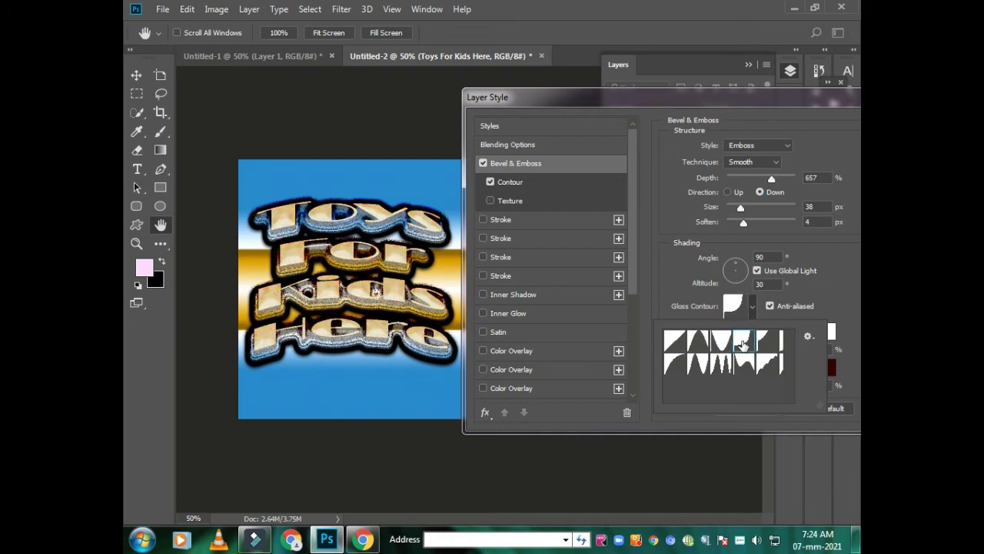
left_click(674, 341)
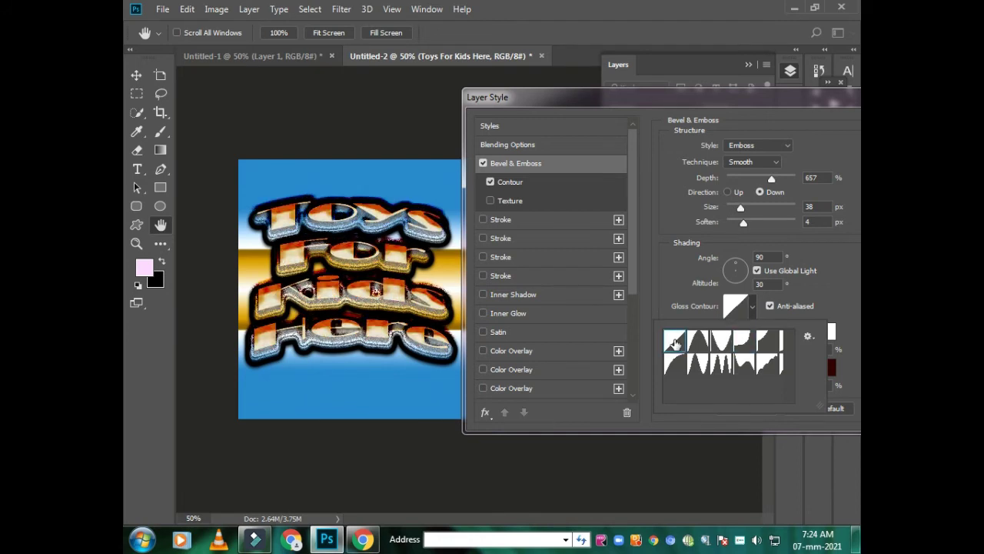
left_click_drag(775, 100, 573, 66)
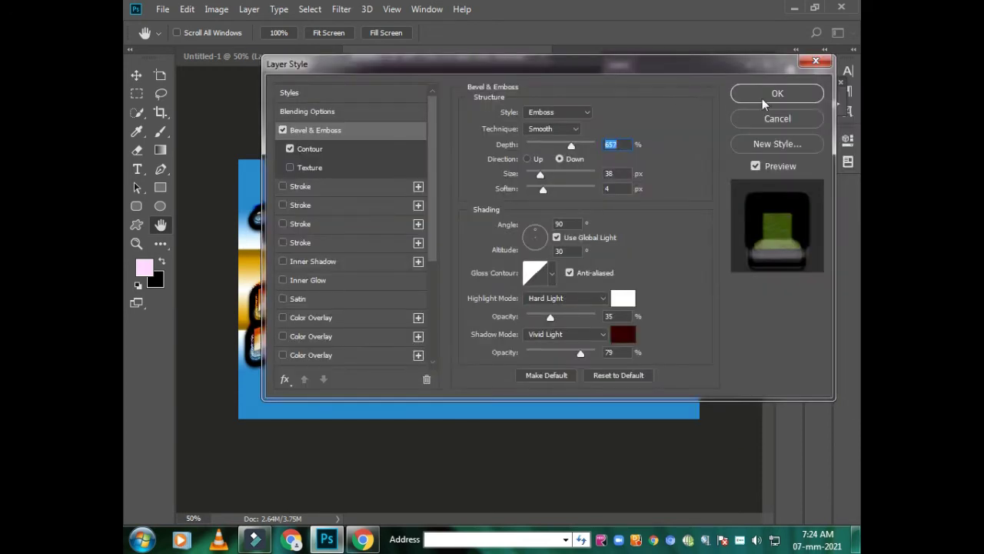
left_click(774, 91)
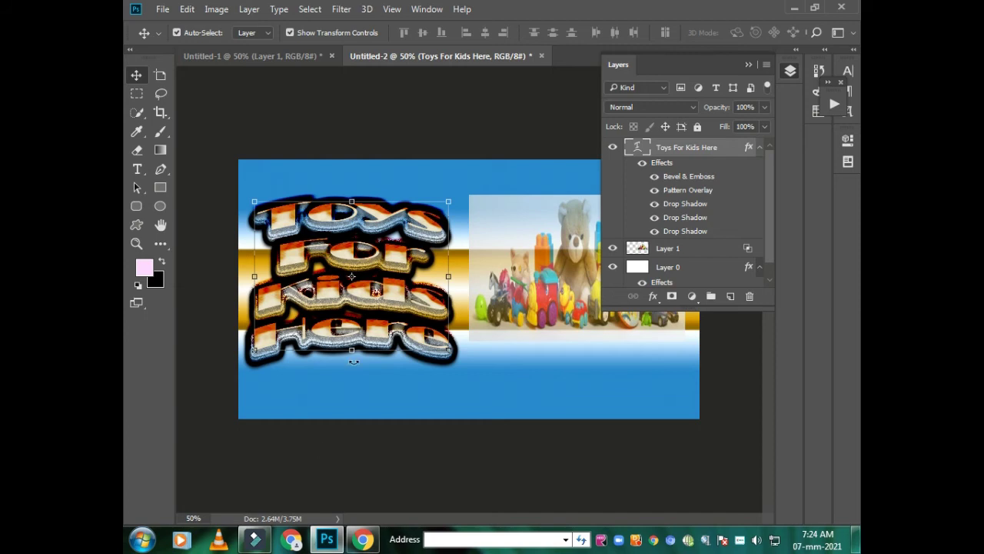
Stretch the Toys For Kids Here text vertically to about 129% height and apply the transformation
left_click_drag(350, 352, 349, 370)
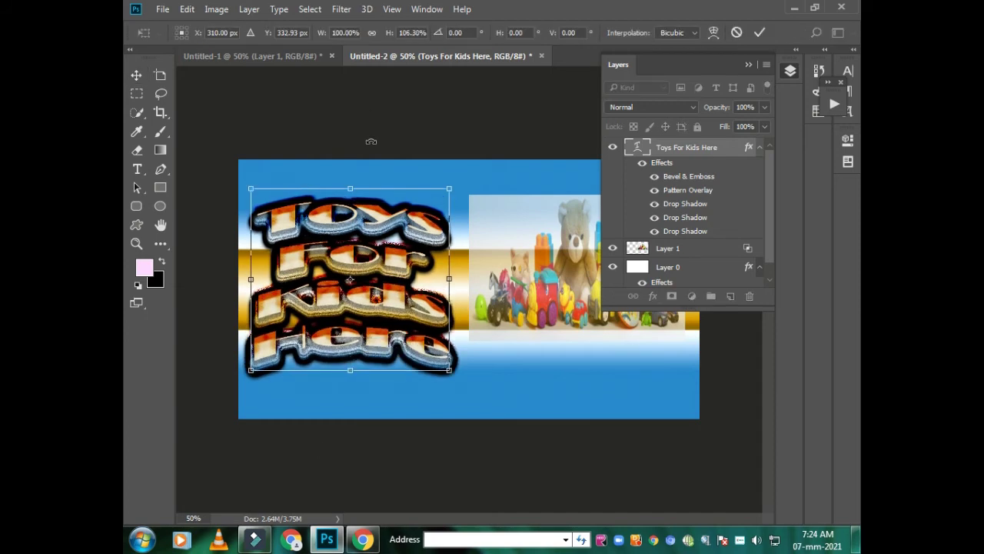
left_click_drag(350, 188, 352, 165)
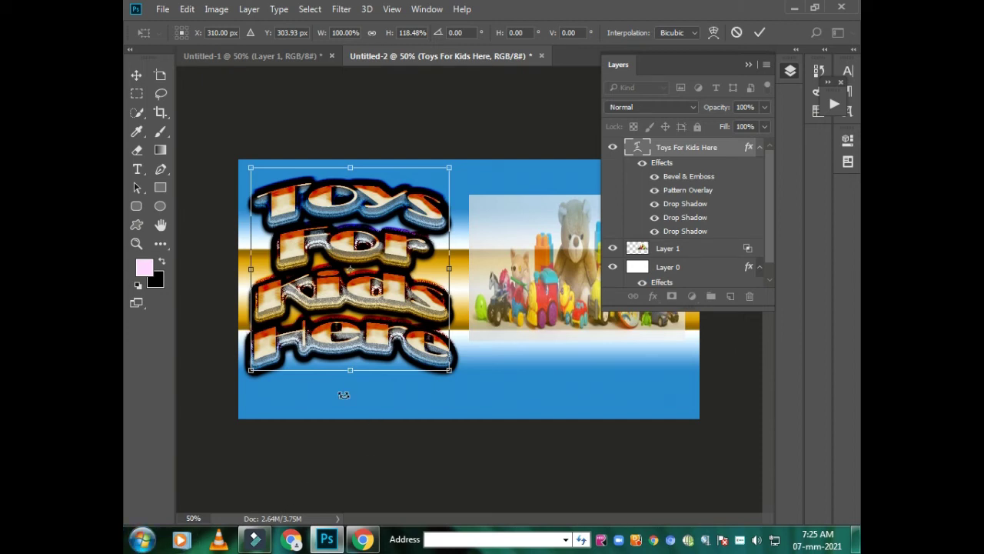
left_click_drag(350, 369, 349, 387)
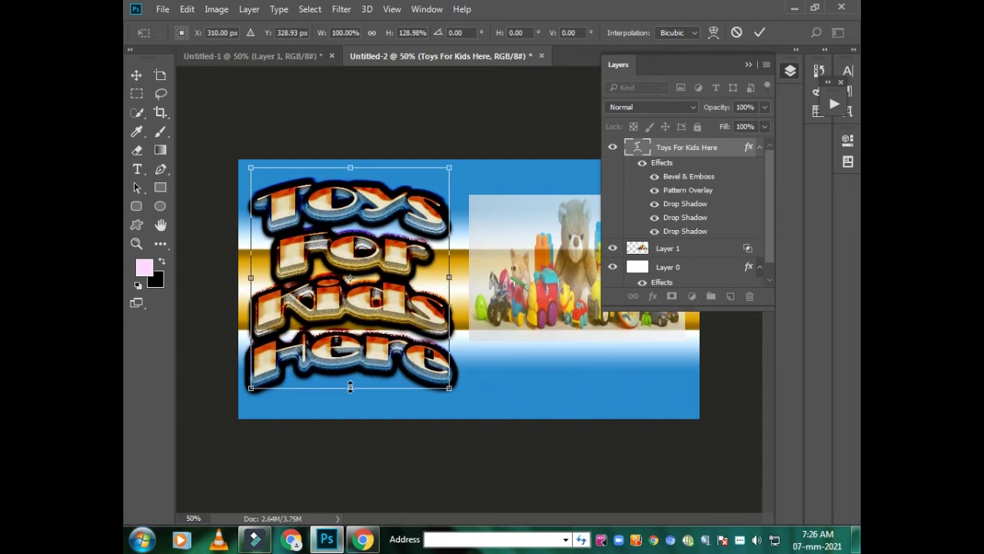
left_click(140, 73)
left_click(419, 214)
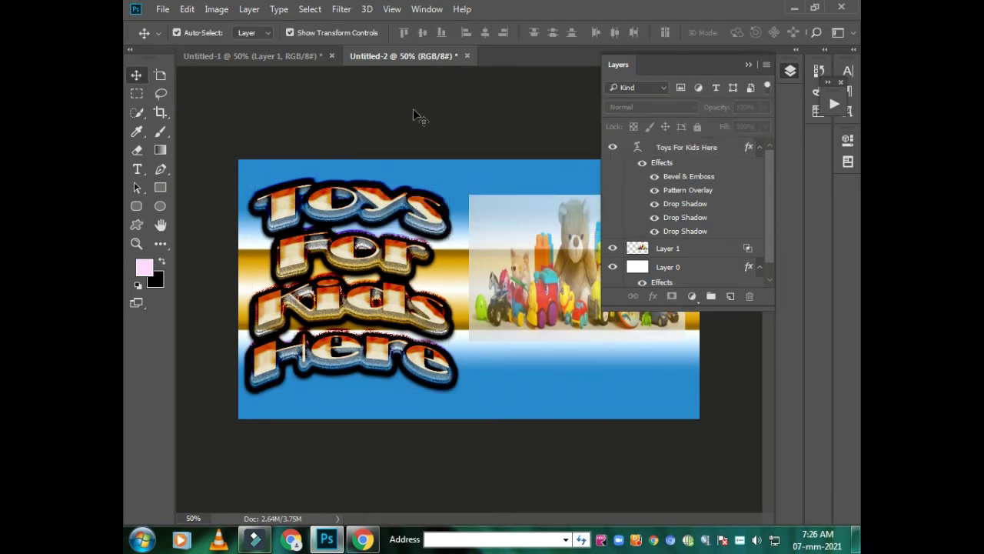
Hide the layer list to clear the view of the design, and create a new blank document
left_click(748, 66)
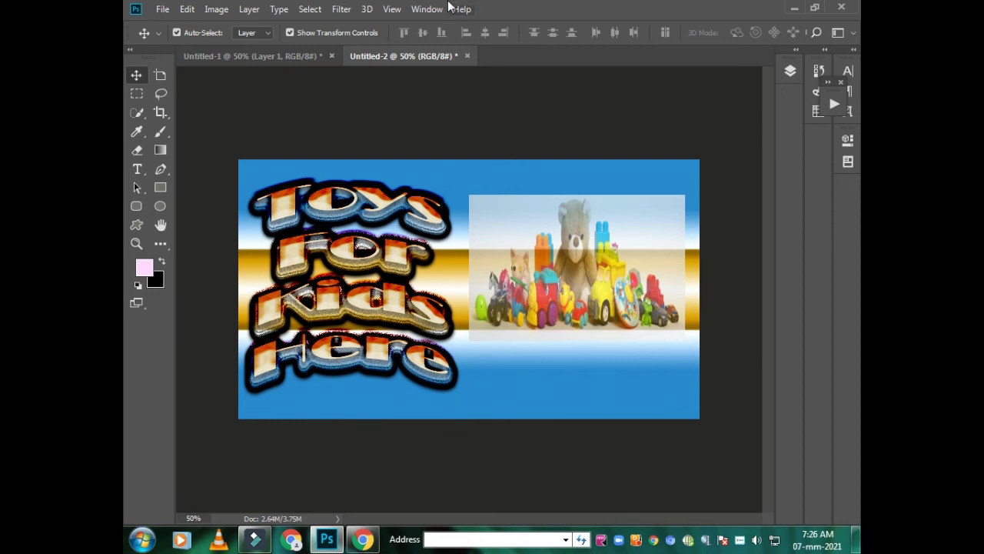
left_click(162, 9)
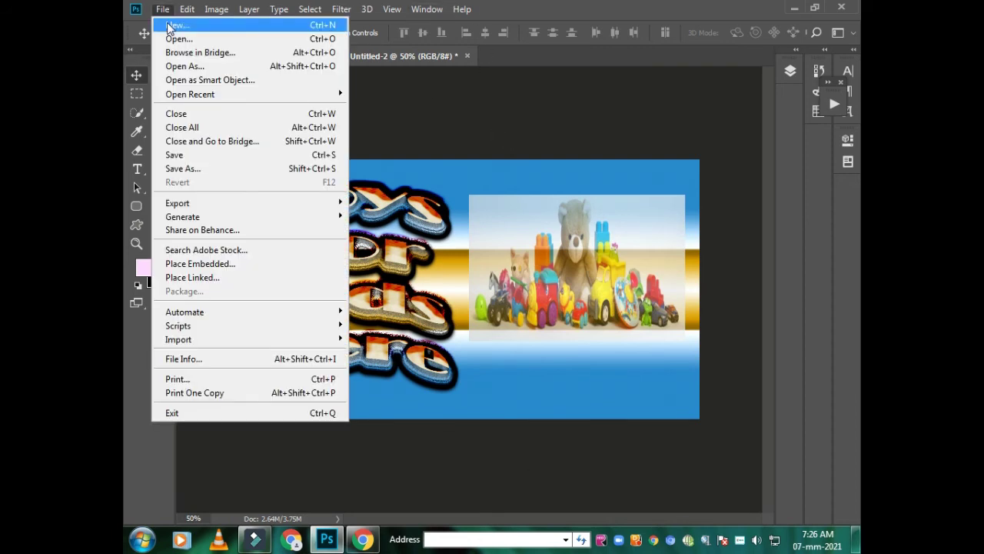
left_click(165, 27)
left_click(618, 117)
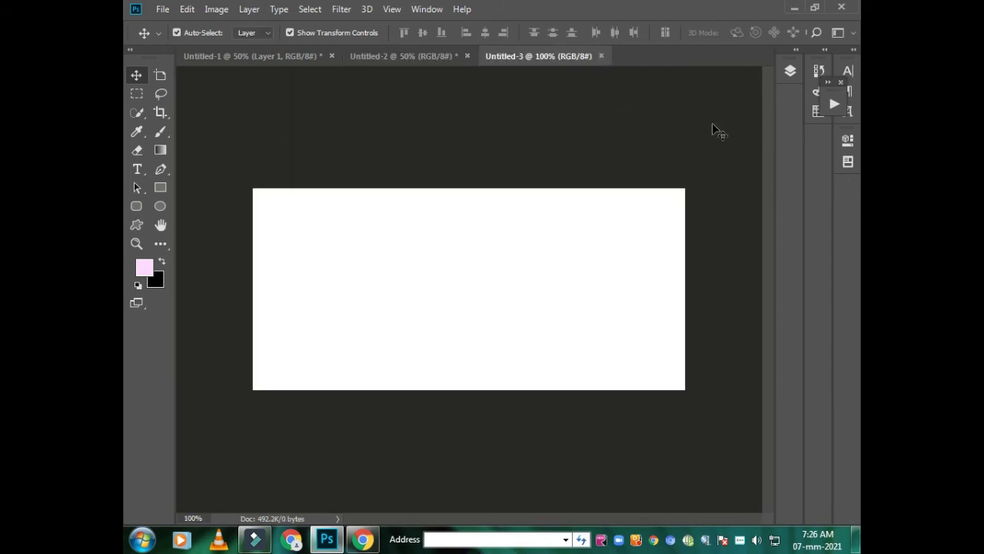
Draw a rectangle about 593 by 271 px over the blank canvas and fill it with bright green
left_click(161, 188)
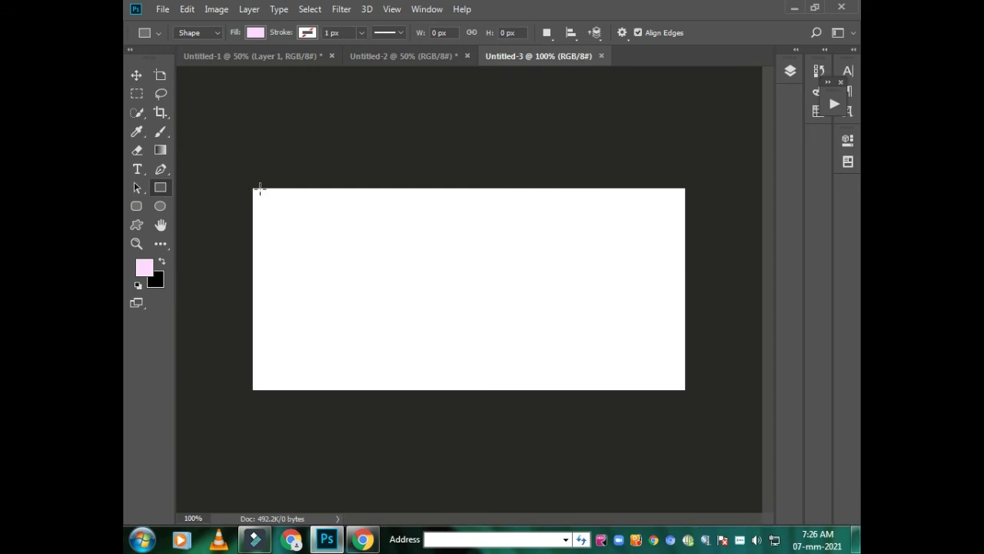
left_click_drag(255, 188, 682, 384)
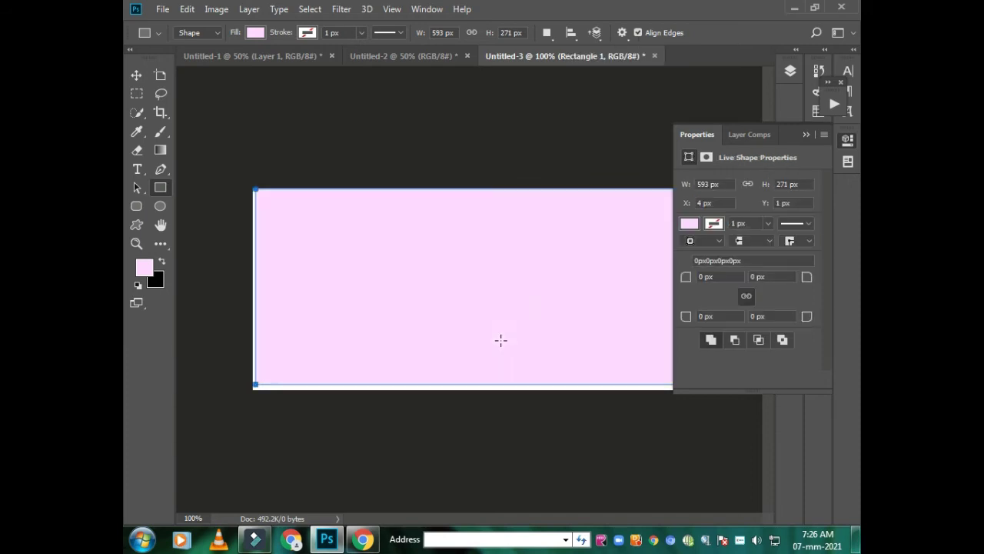
left_click(689, 223)
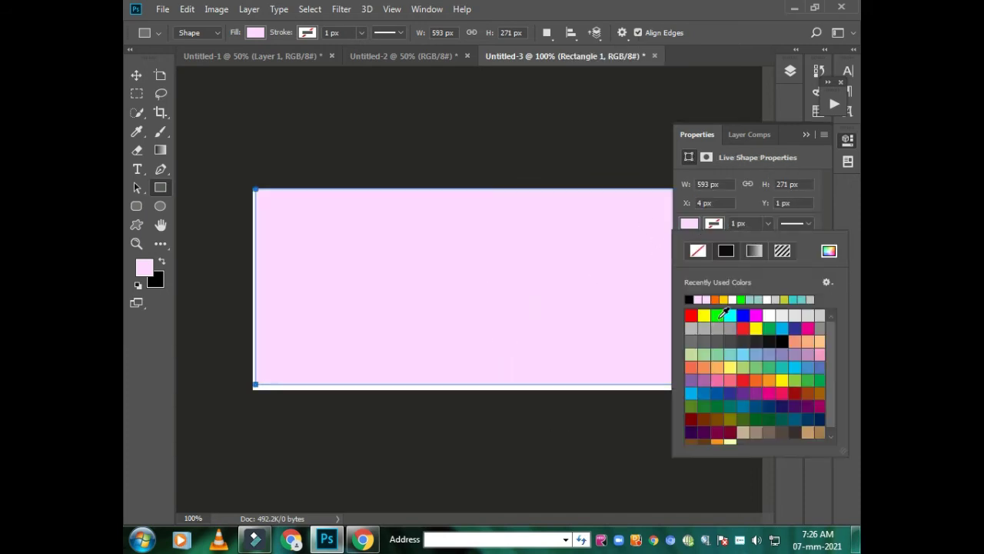
left_click(717, 315)
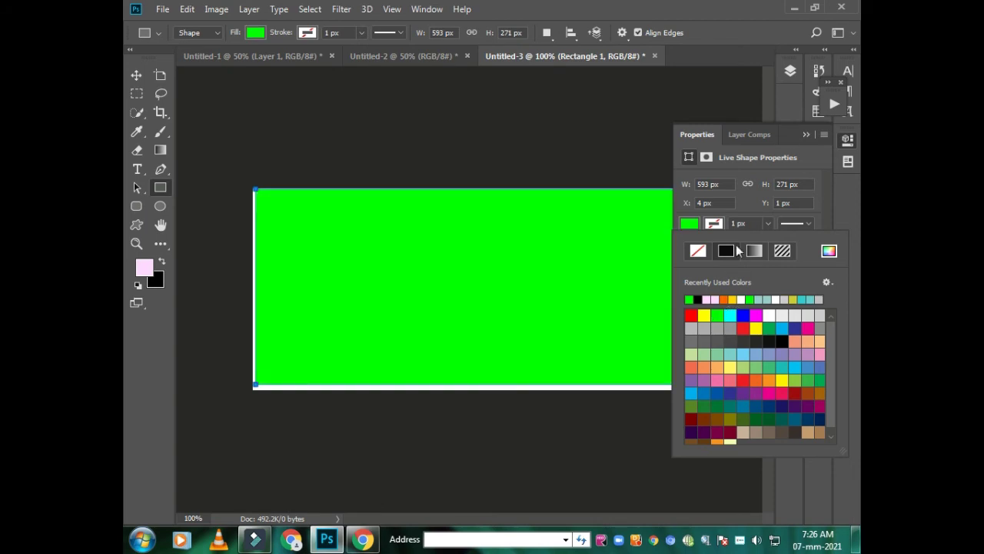
left_click(823, 134)
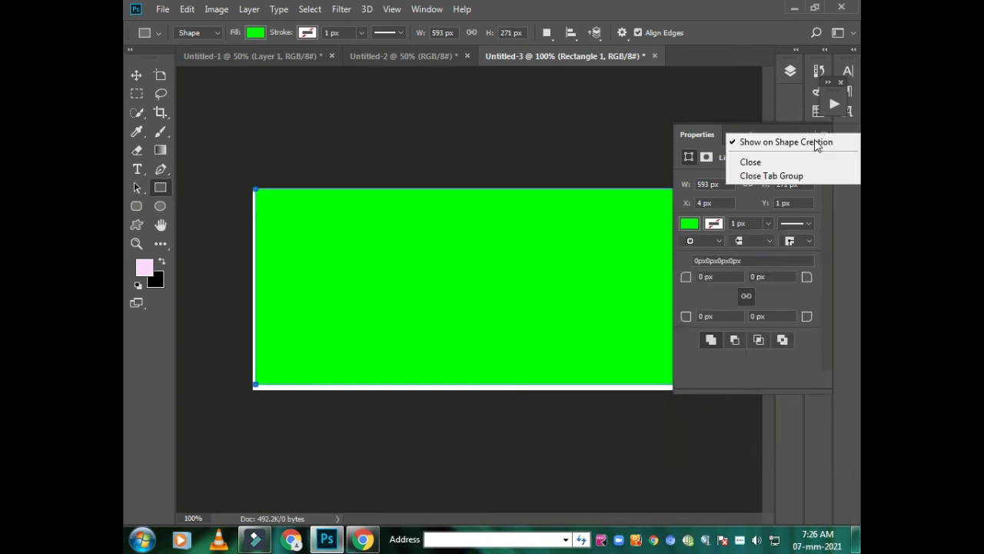
left_click(841, 263)
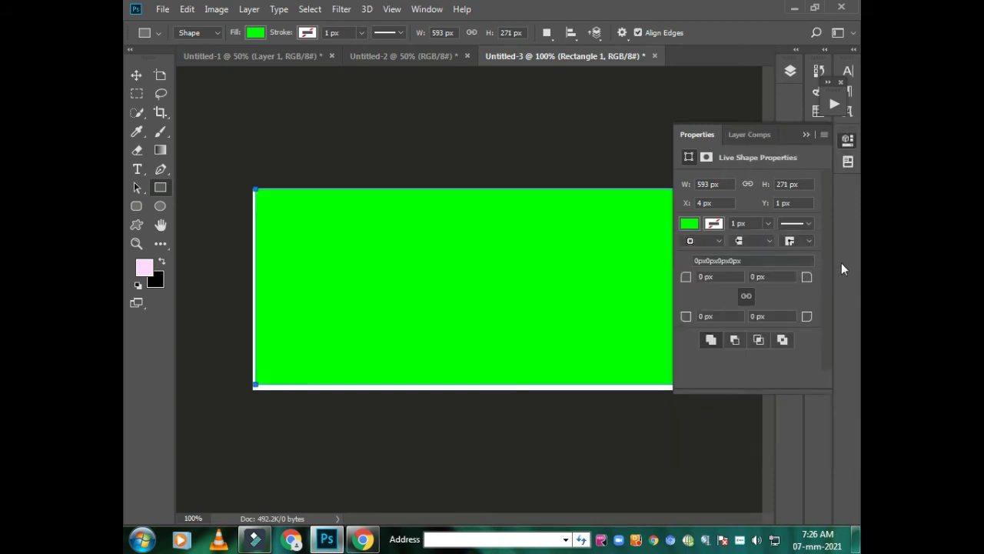
left_click(806, 137)
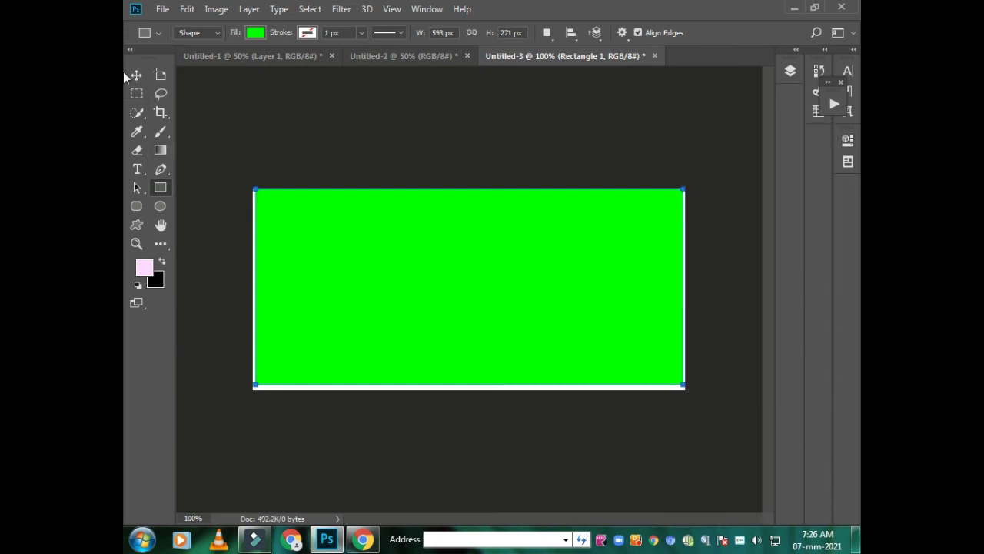
Enlarge the green rectangle to about 110% width and 113% height beyond the canvas edges and apply the transformation
left_click(140, 73)
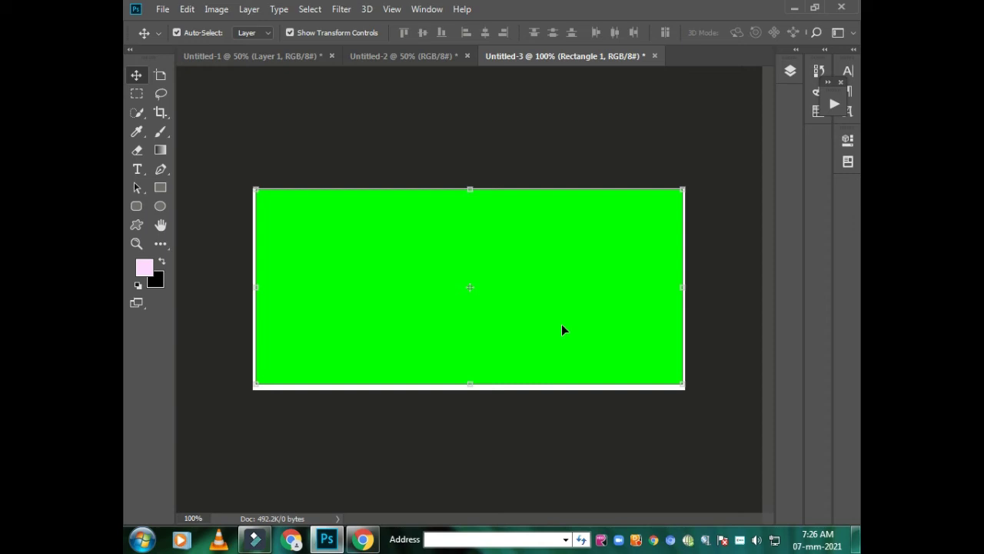
key("ctrl+t")
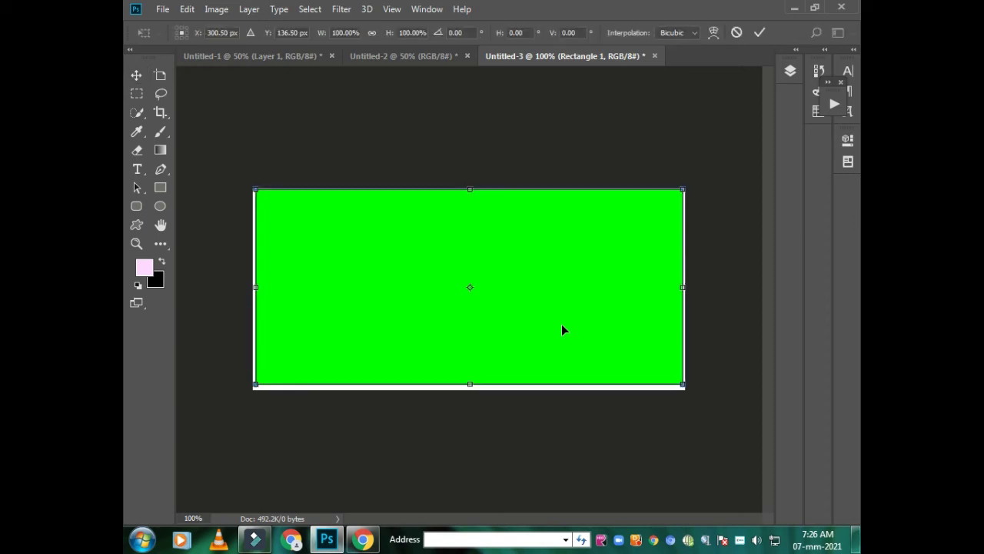
left_click_drag(258, 282, 237, 286)
left_click_drag(458, 388, 459, 415)
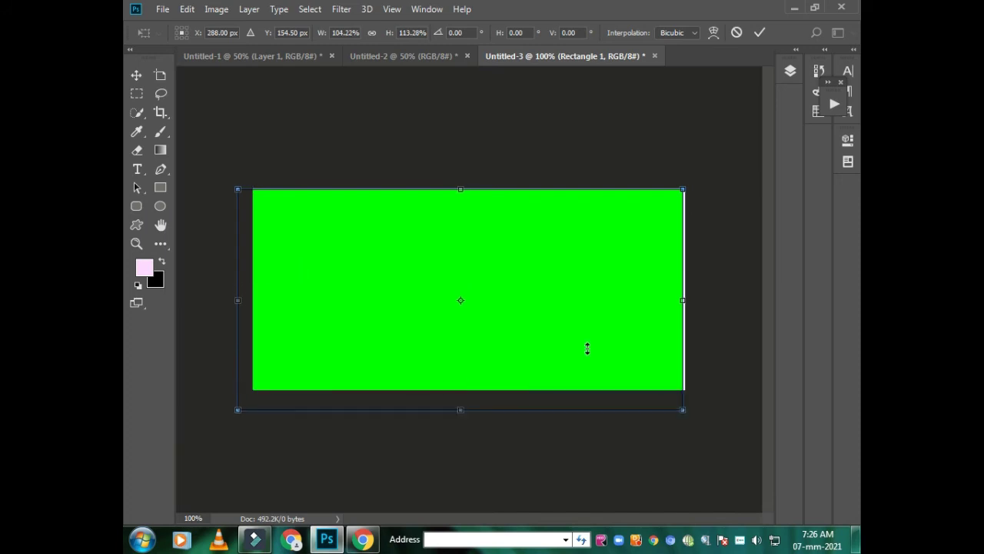
left_click_drag(678, 299, 706, 300)
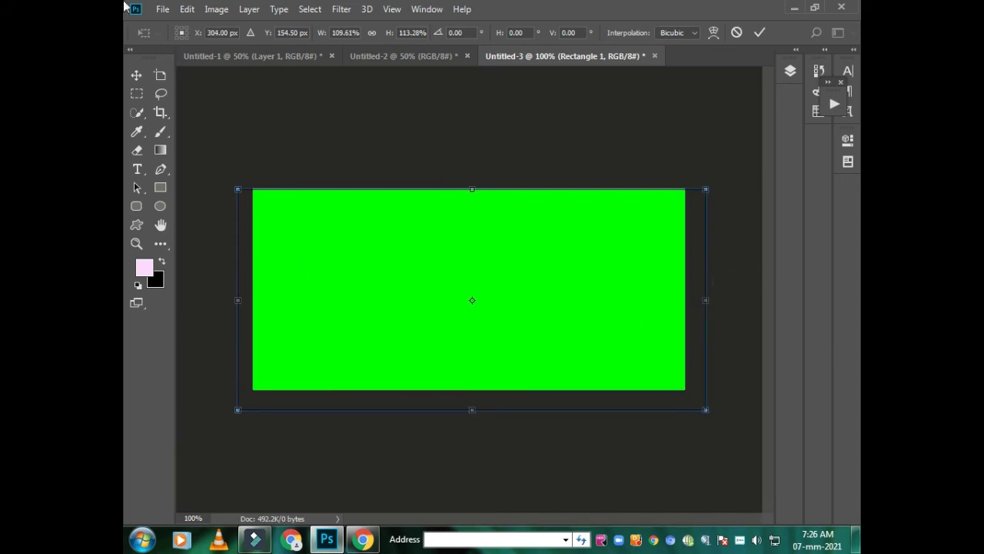
left_click(136, 75)
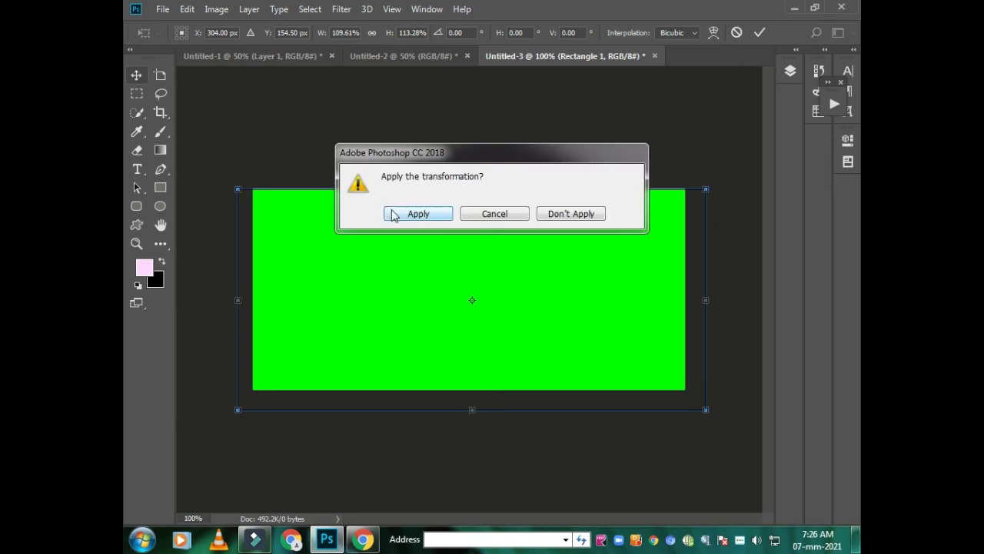
left_click(415, 213)
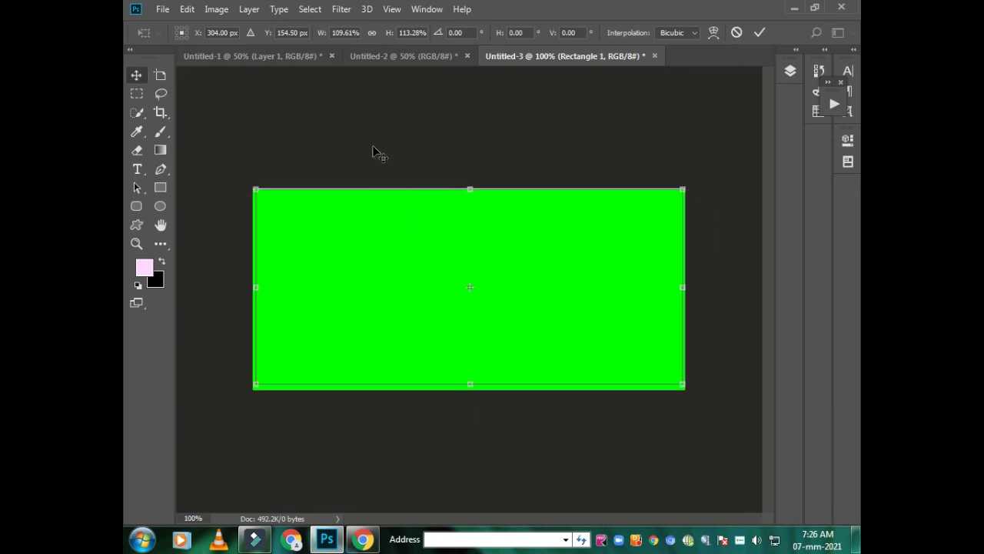
Copy the iStock cartoon toys image from the Chrome toys for kids images results and paste it into the green Photoshop design
left_click(363, 539)
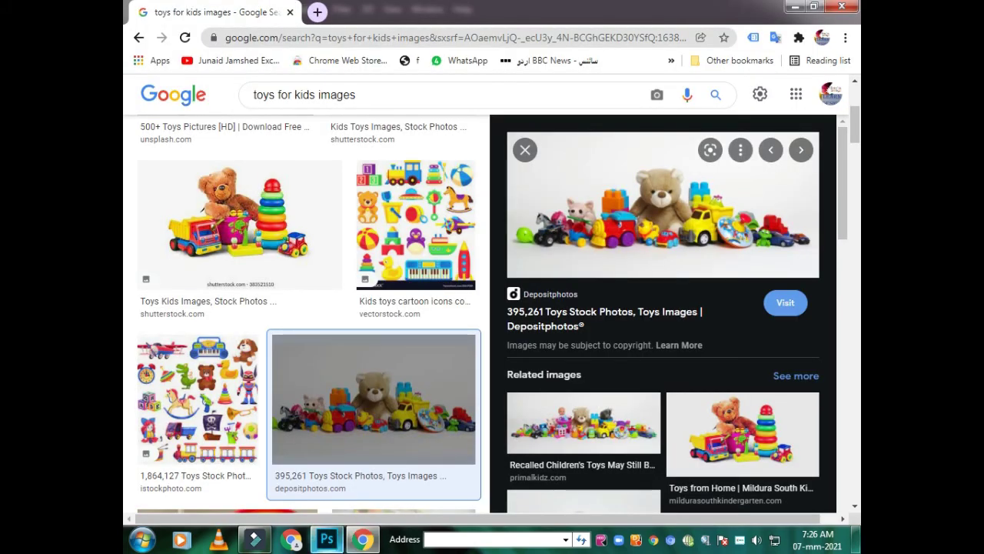
left_click(198, 395)
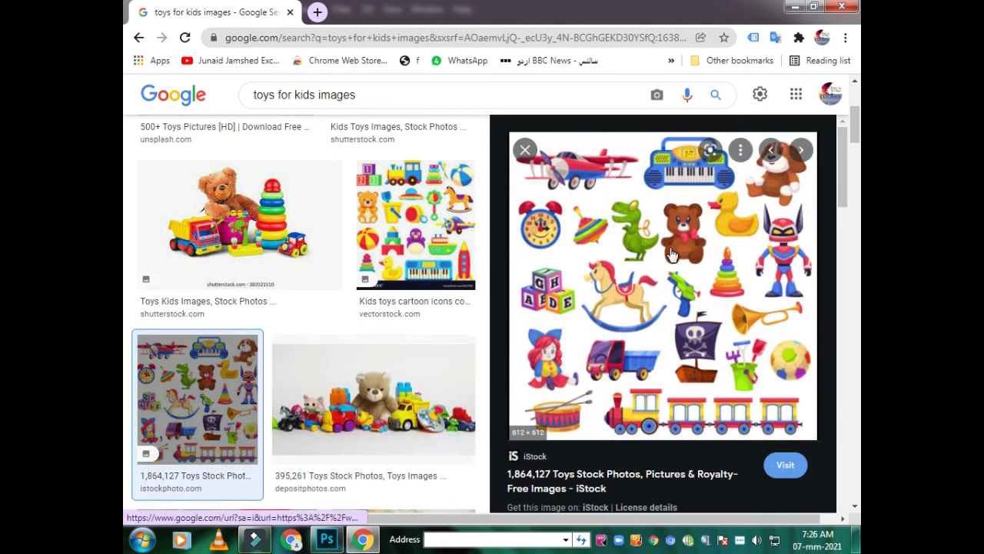
right_click(672, 254)
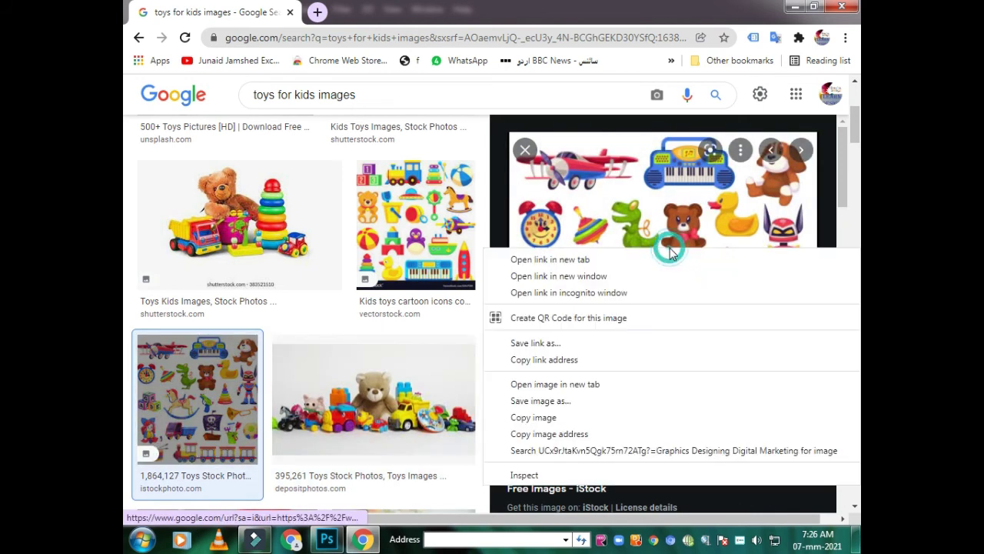
left_click(532, 421)
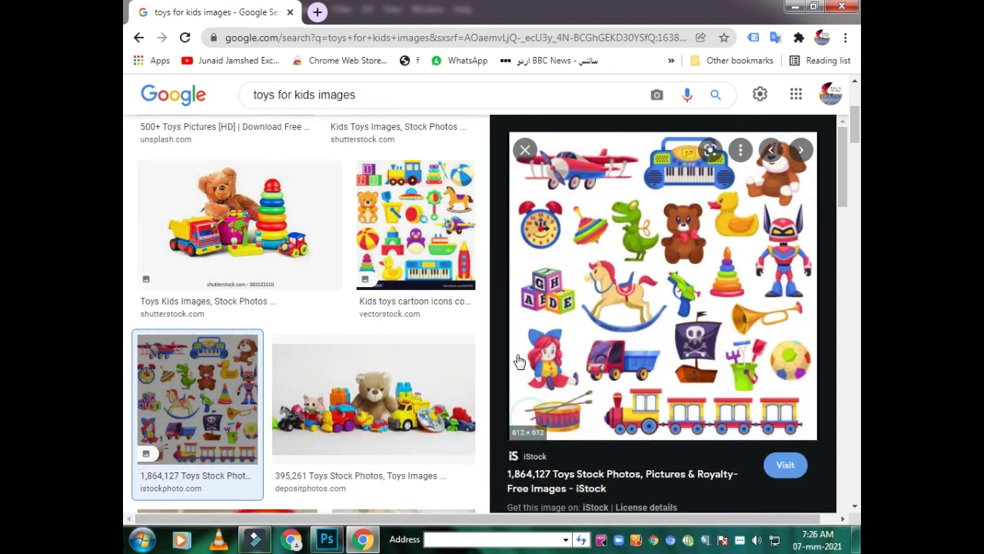
left_click(363, 538)
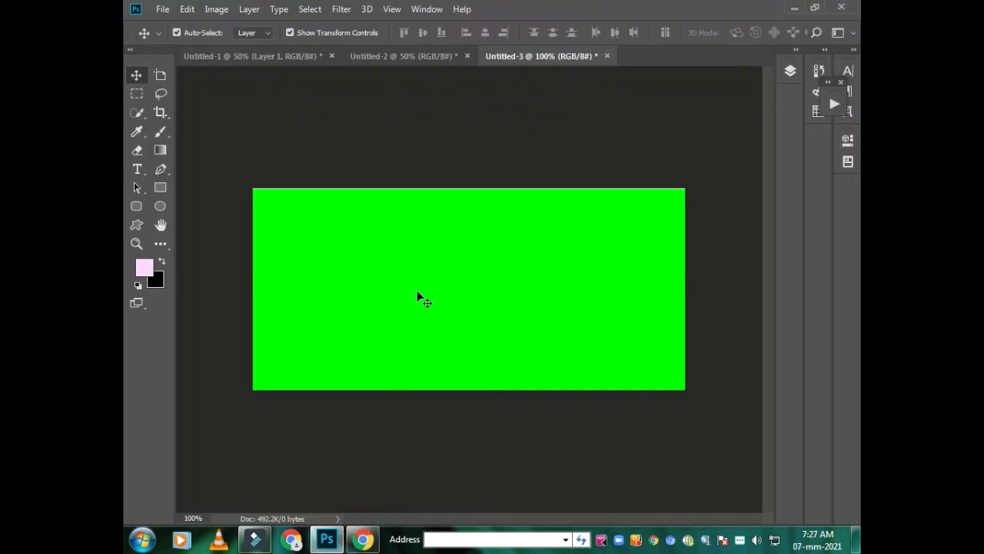
key("ctrl+v")
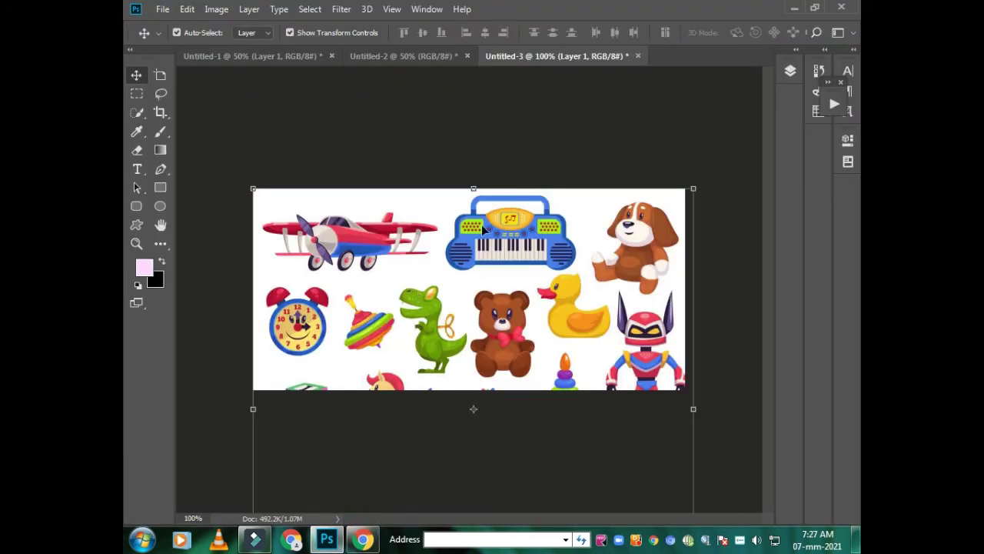
Scale the toys picture to about 51% width and 46% height, fit it over the canvas's right half, and apply the transformation
left_click_drag(694, 188, 547, 308)
left_click_drag(386, 368, 511, 204)
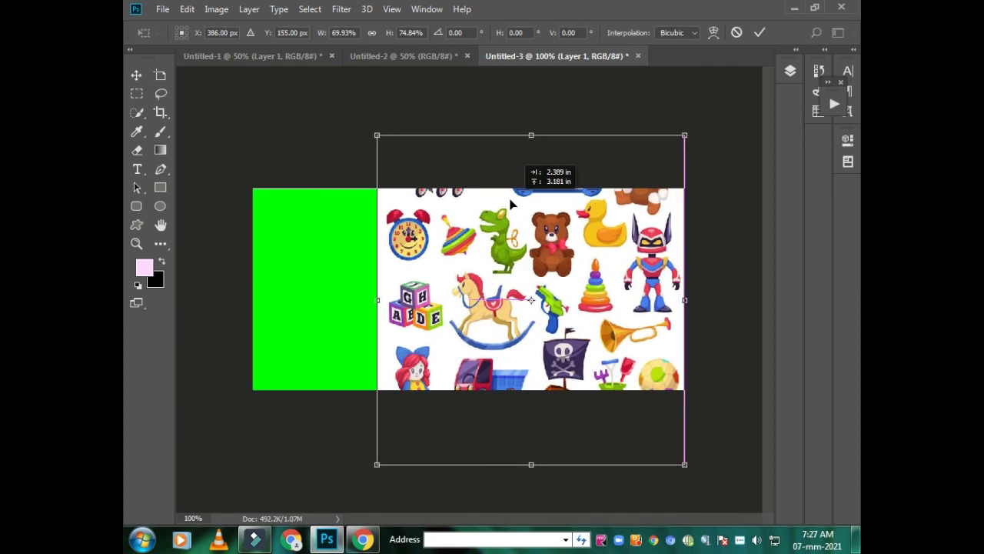
left_click_drag(685, 134, 633, 193)
left_click_drag(540, 243, 592, 216)
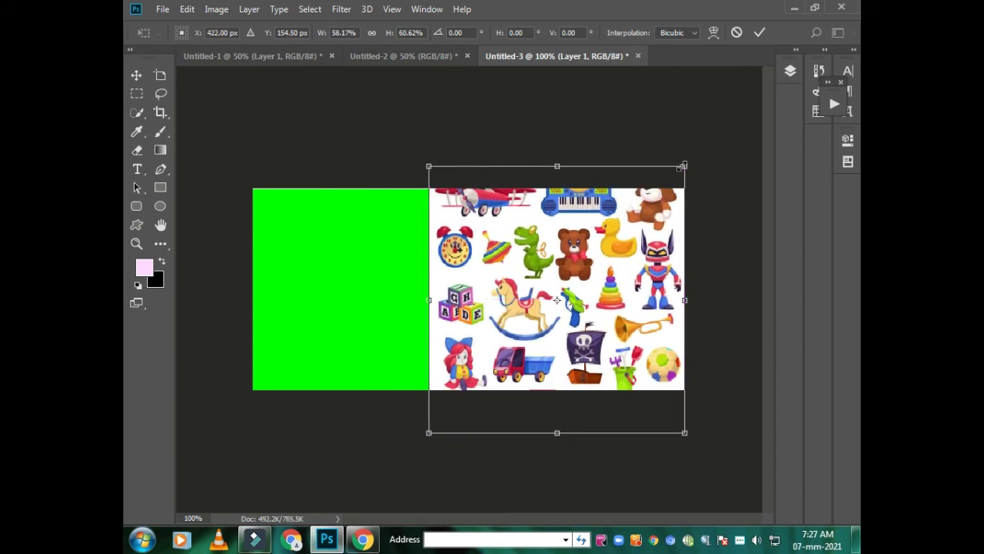
left_click_drag(681, 168, 619, 263)
left_click_drag(532, 300, 591, 229)
left_click_drag(582, 359, 582, 389)
left_click_drag(485, 290, 458, 291)
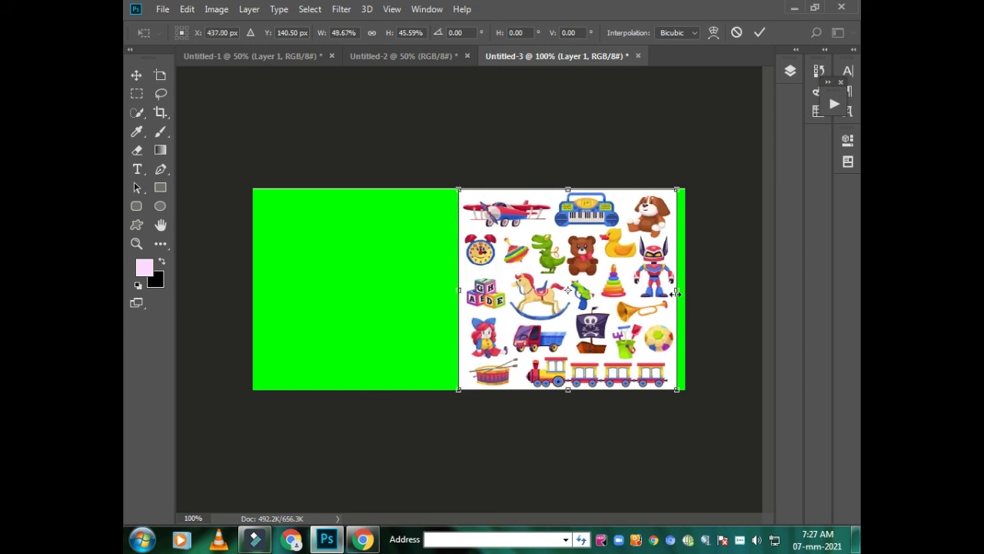
left_click_drag(675, 292, 685, 290)
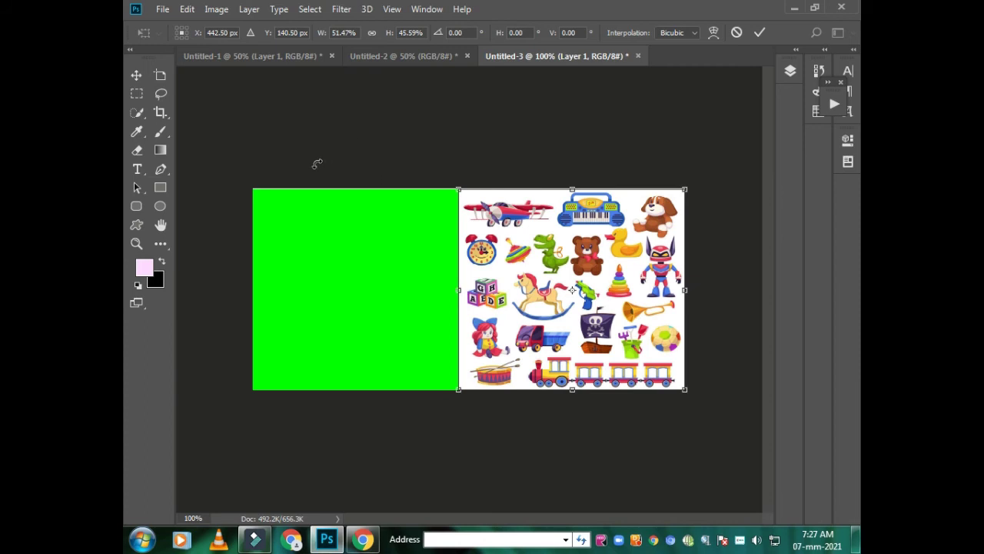
left_click(134, 73)
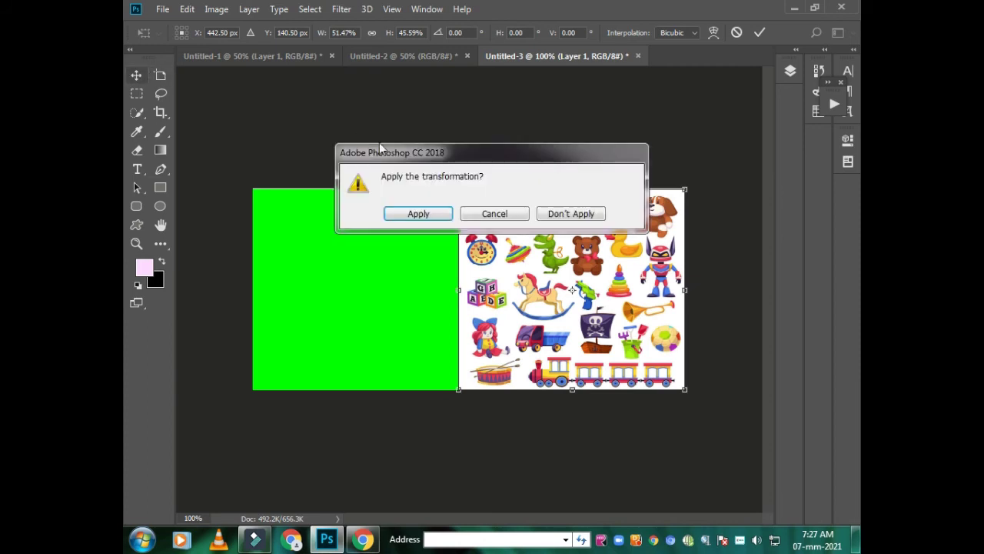
left_click(415, 212)
left_click(358, 101)
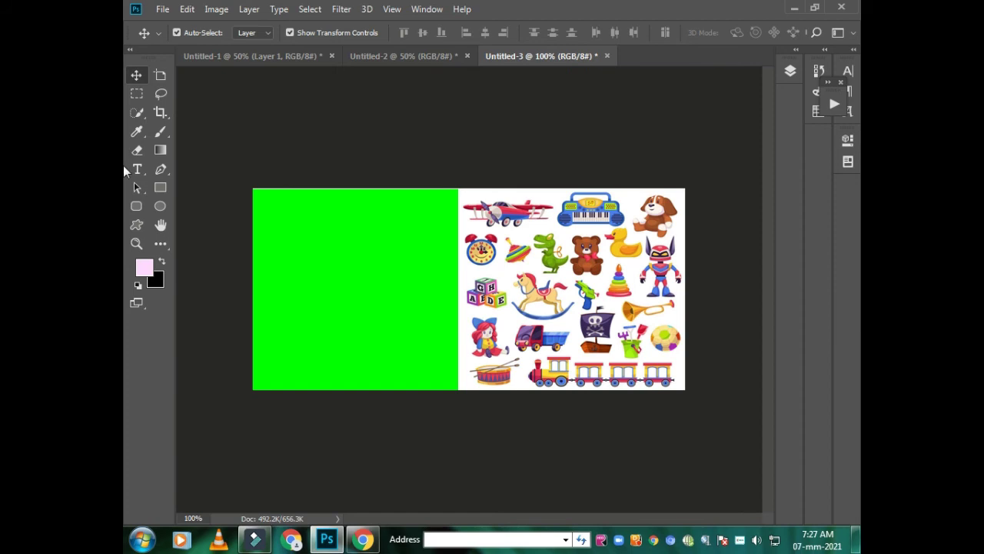
Add the two-line text Toys Shop in the Algerian font on the green area
left_click(136, 169)
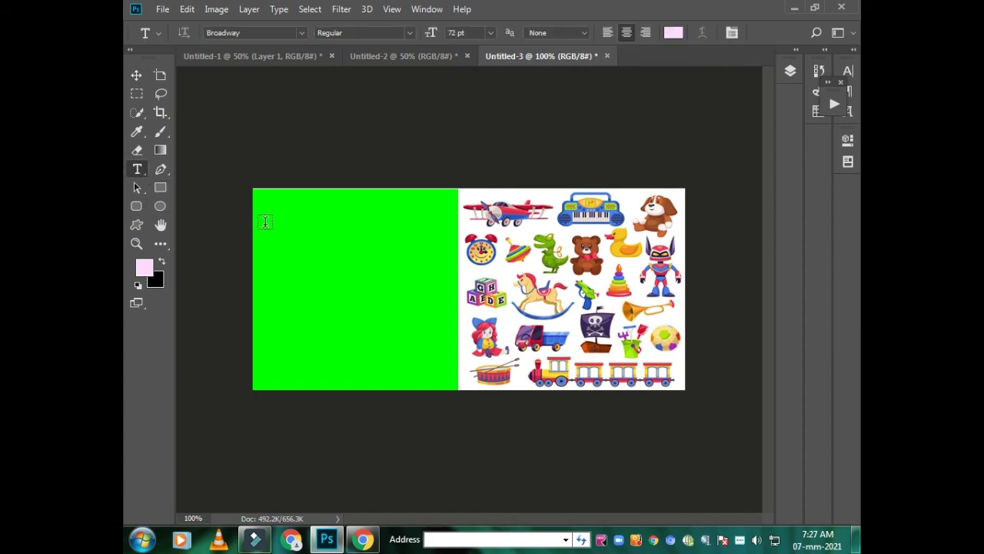
left_click(278, 246)
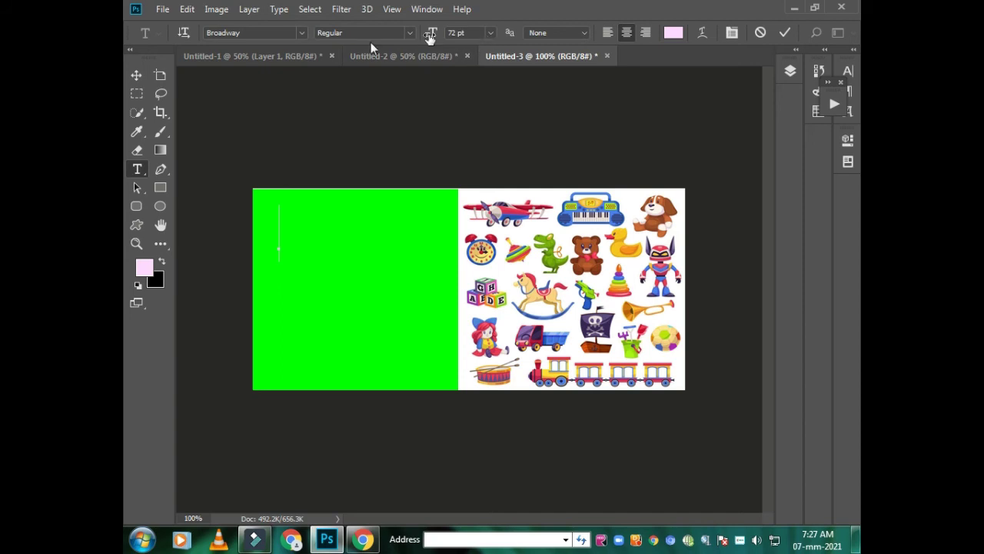
left_click(299, 33)
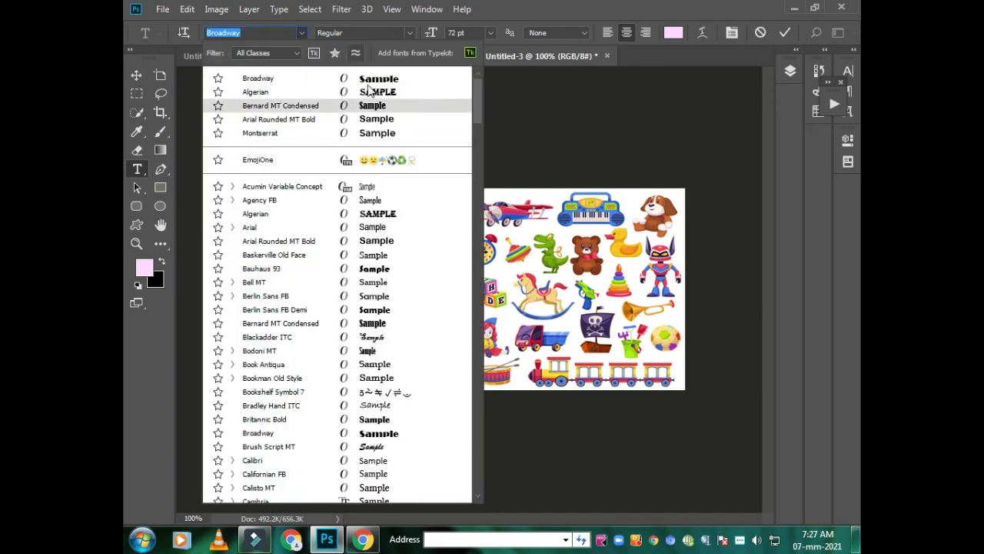
left_click(381, 214)
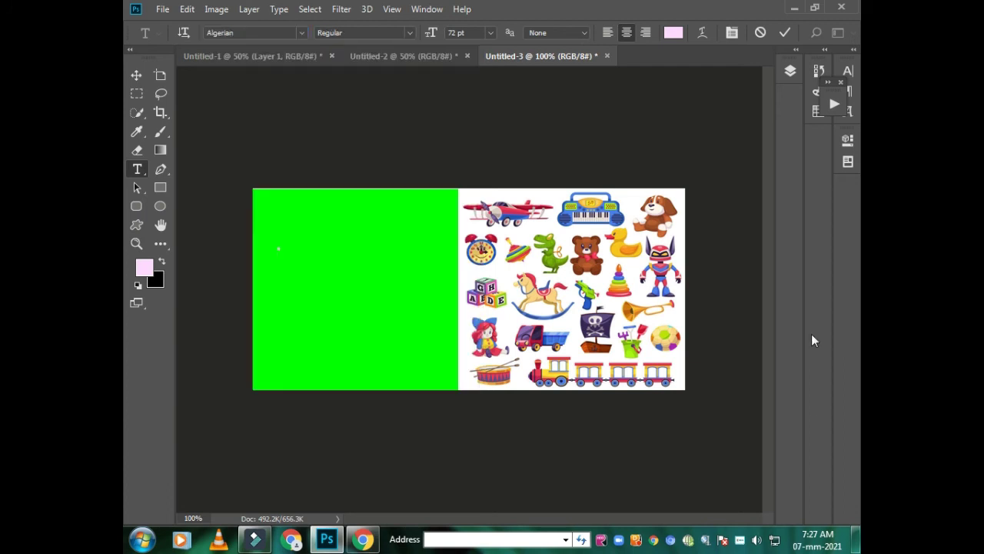
type("TO")
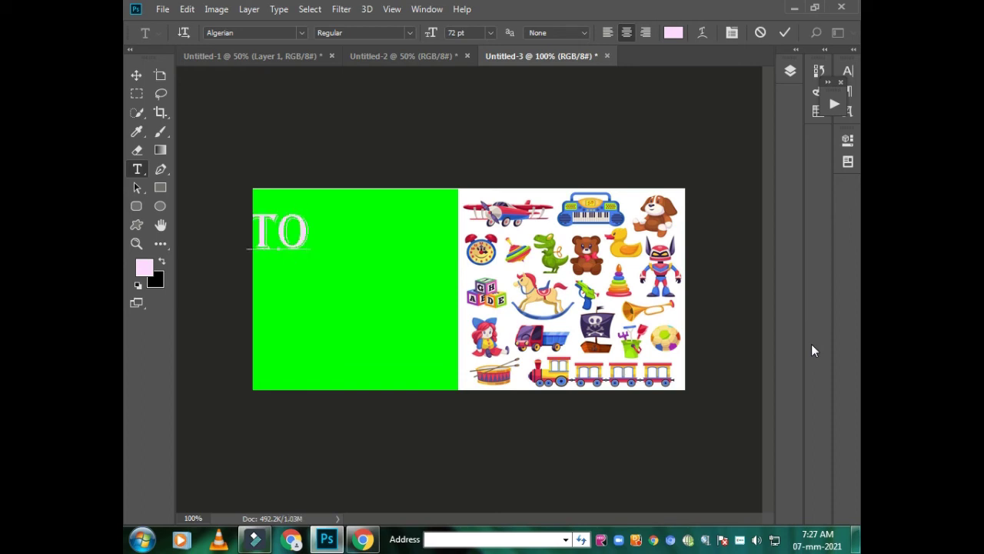
type("YS")
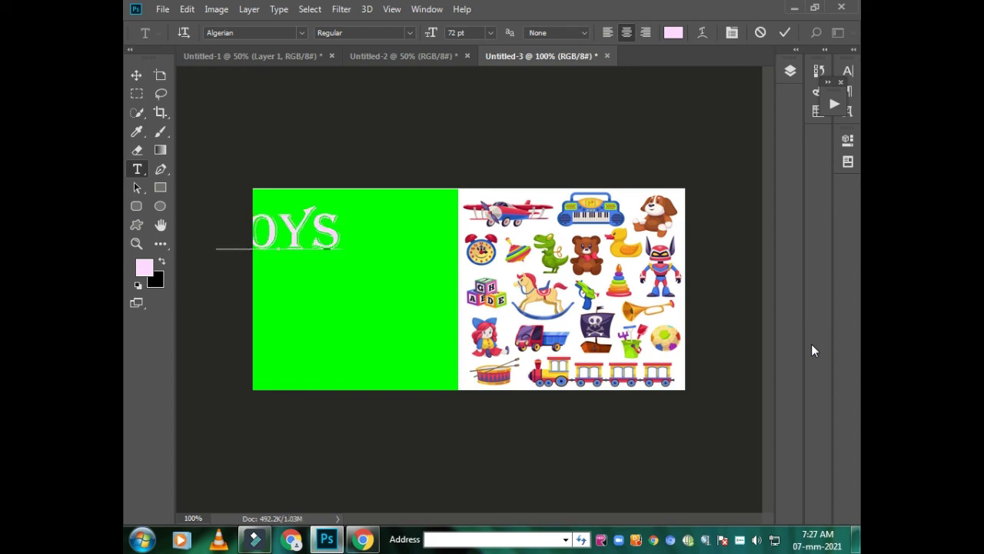
key("Return")
type("SHOP")
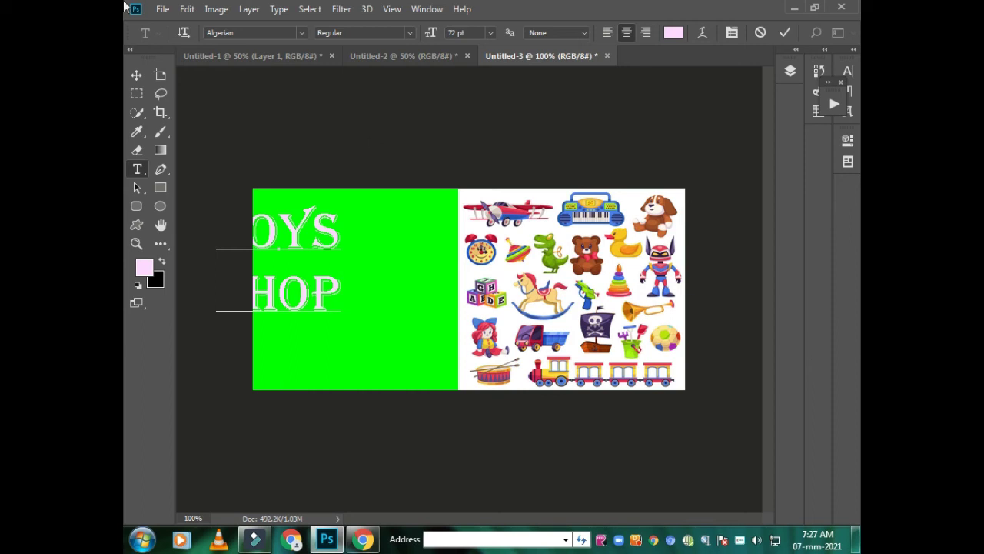
Move the Toys Shop text onto the green area, enlarge it to about 141% width and 144% height, and centre it there
left_click(137, 74)
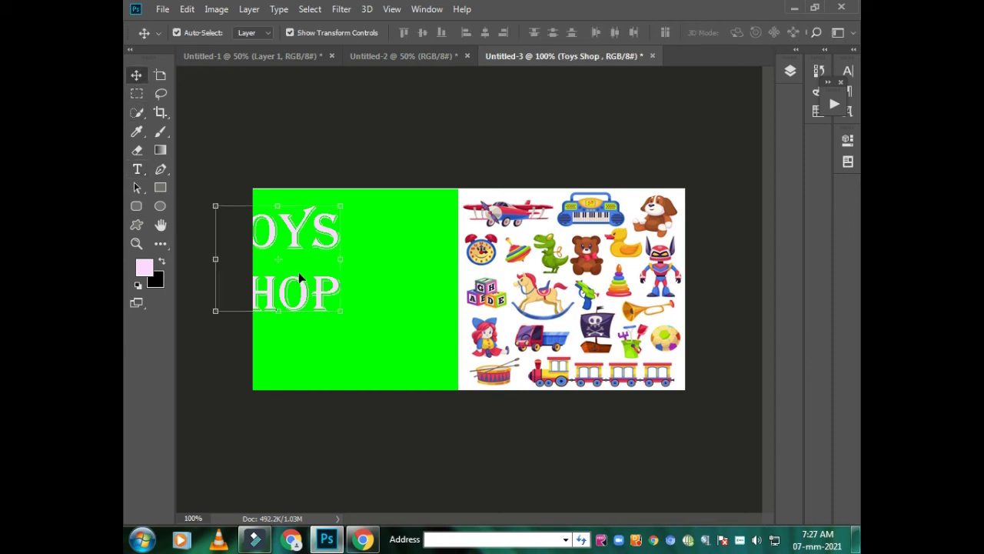
left_click_drag(298, 295, 361, 326)
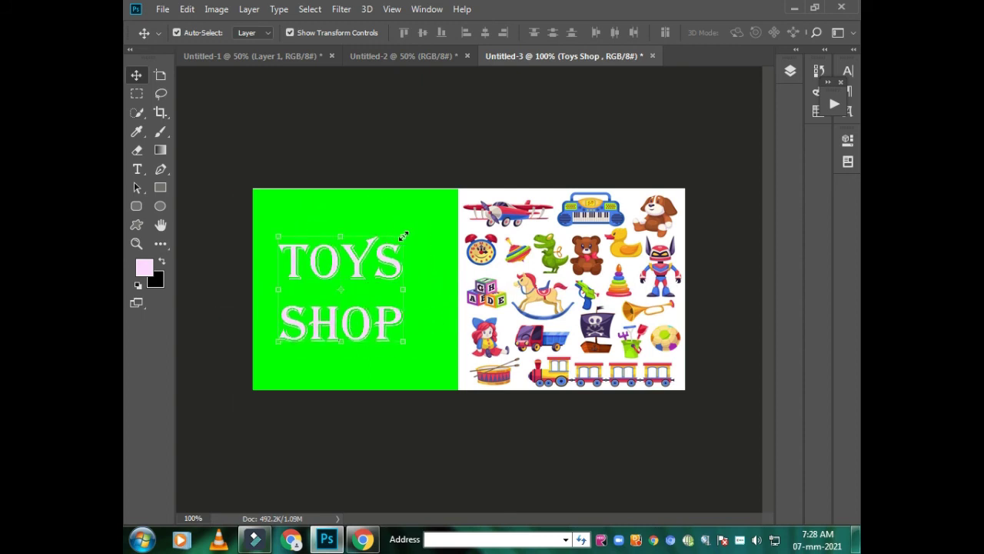
left_click_drag(403, 236, 441, 208)
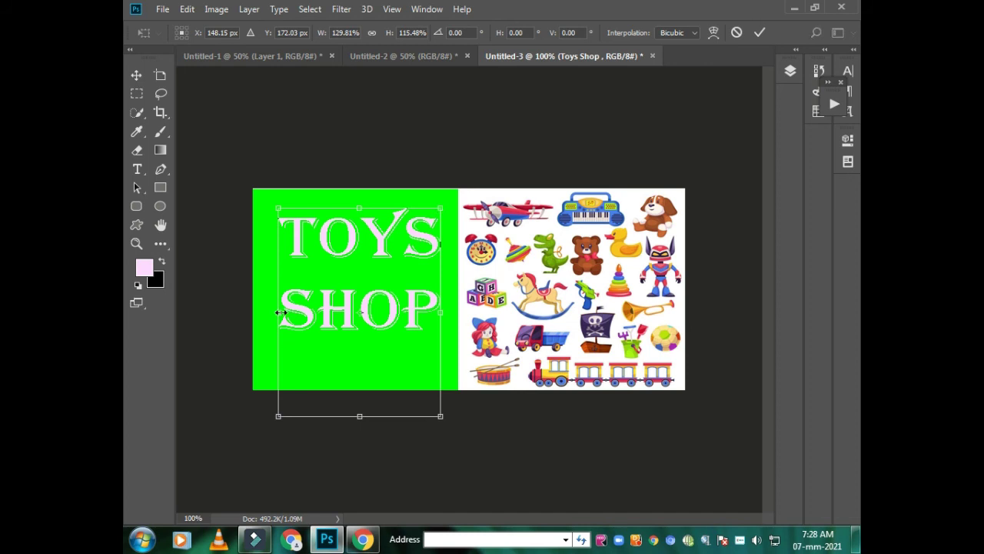
left_click_drag(277, 311, 265, 309)
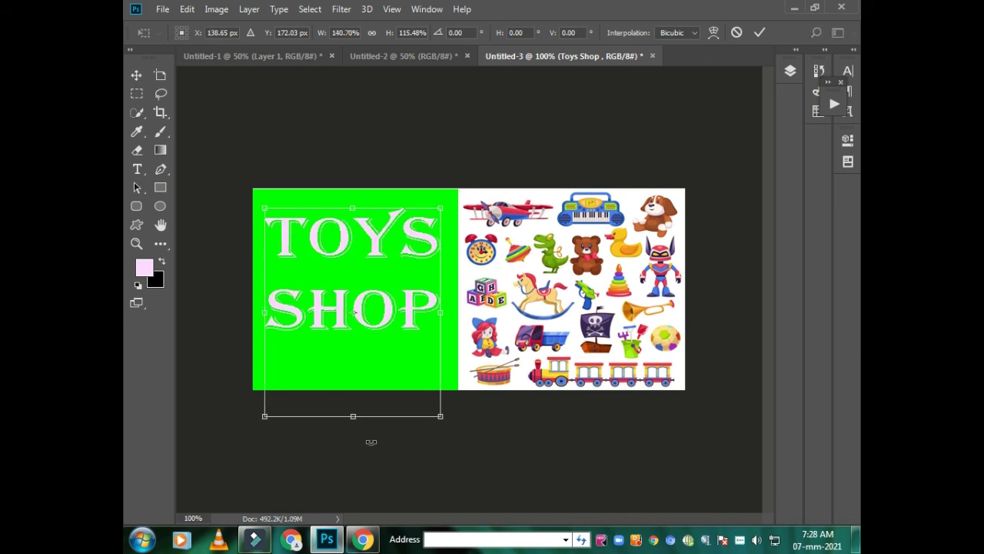
left_click_drag(355, 415, 352, 449)
left_click_drag(351, 209, 352, 189)
left_click(356, 322)
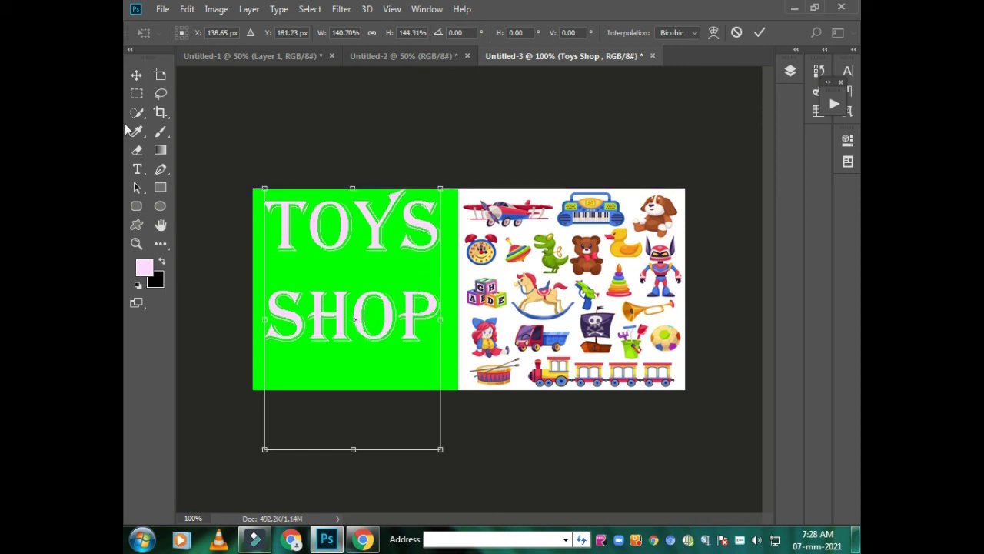
left_click(136, 77)
left_click(419, 213)
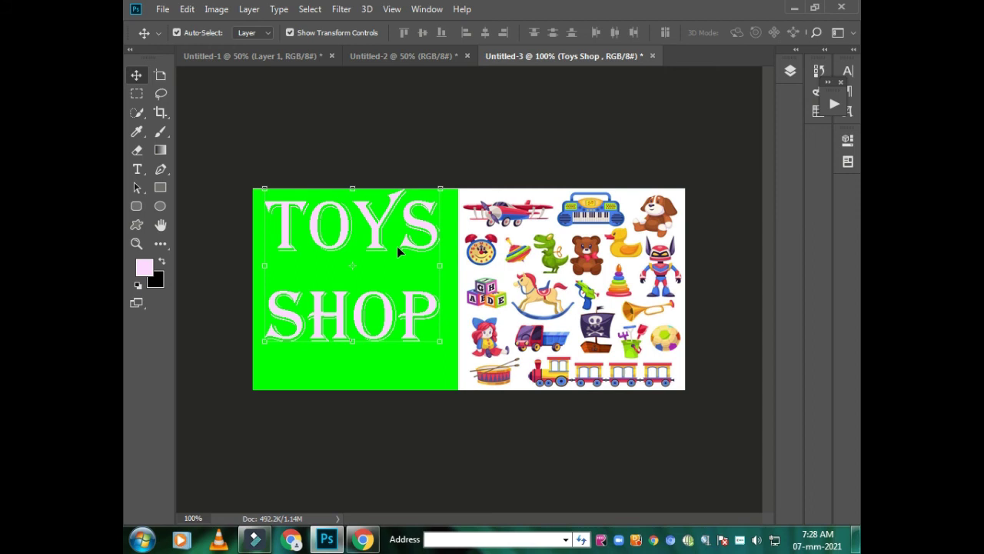
left_click_drag(366, 310, 363, 324)
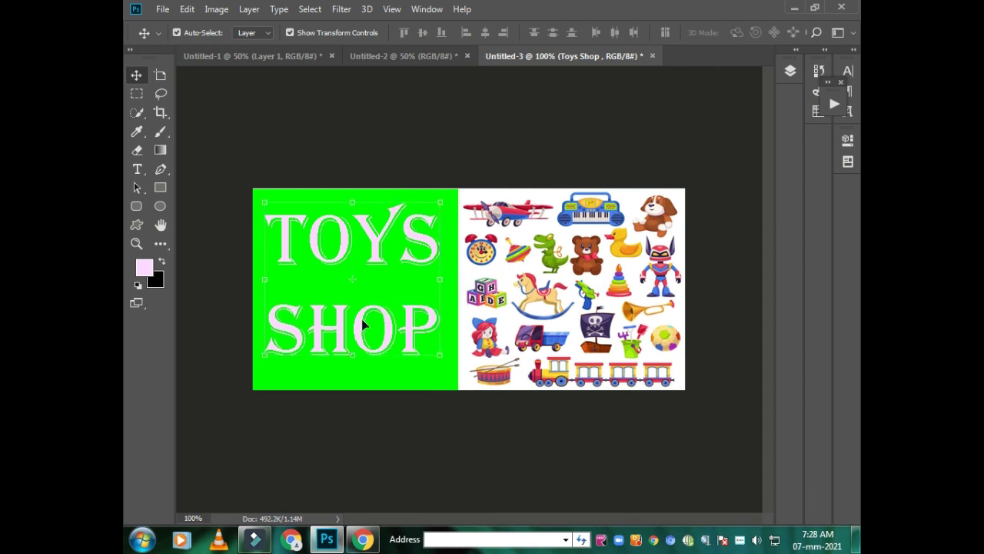
Open the blending options of the Toys Shop text layer and enable all three Drop Shadow effects
key("F7")
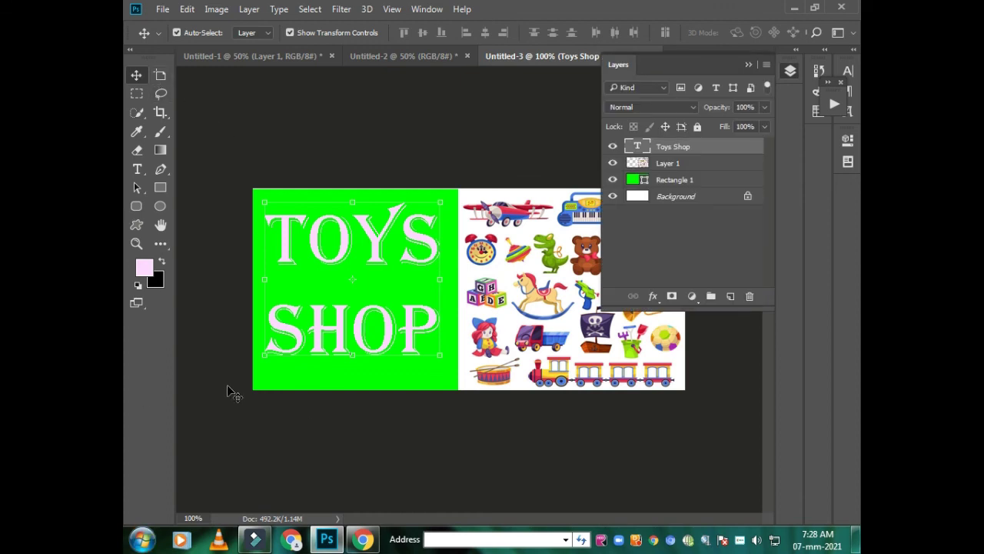
right_click(680, 148)
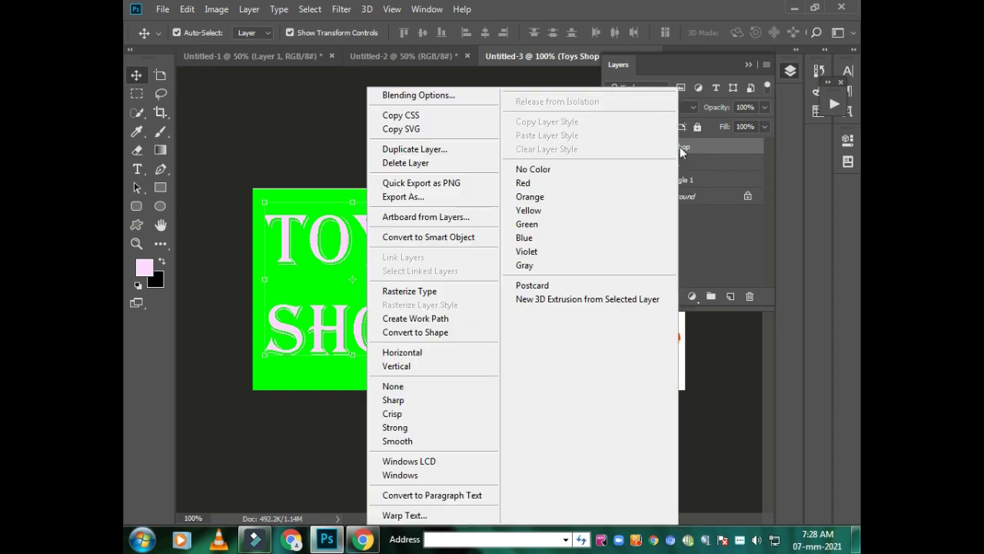
left_click(423, 94)
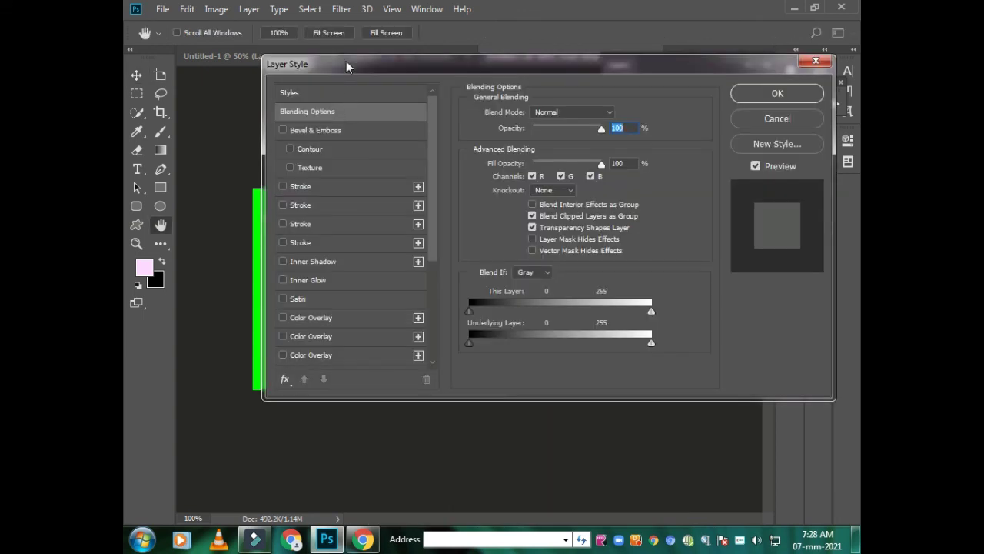
left_click_drag(590, 91, 590, 91)
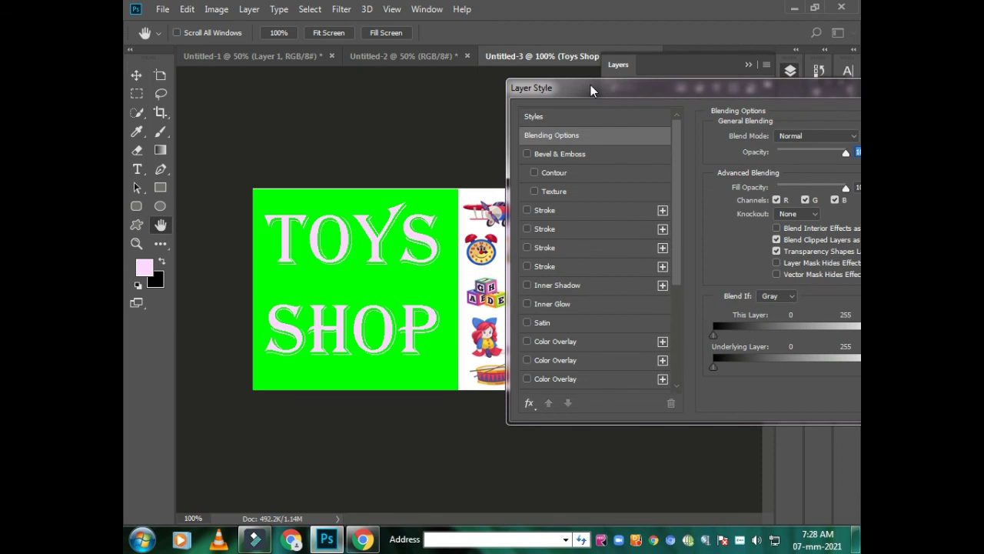
left_click_drag(678, 162, 683, 271)
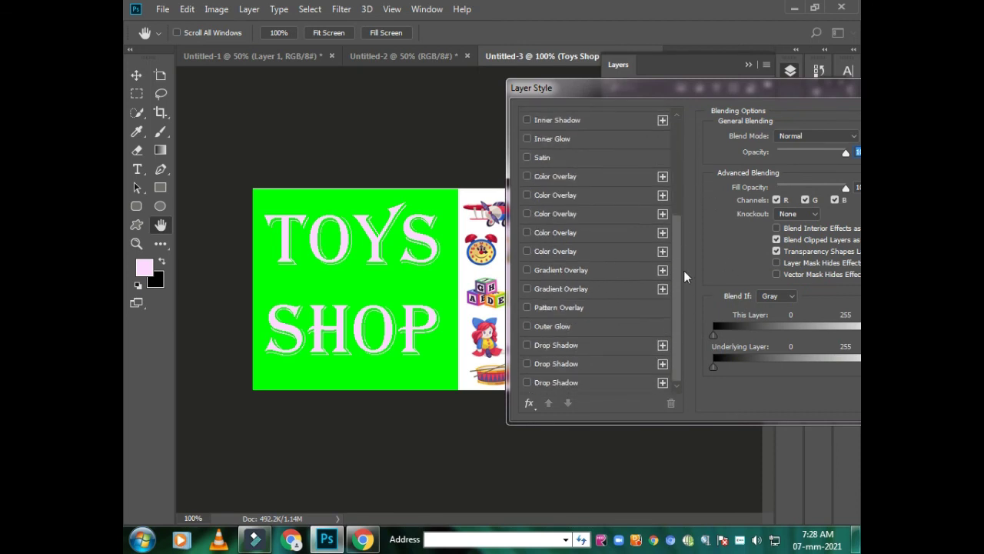
left_click(527, 382)
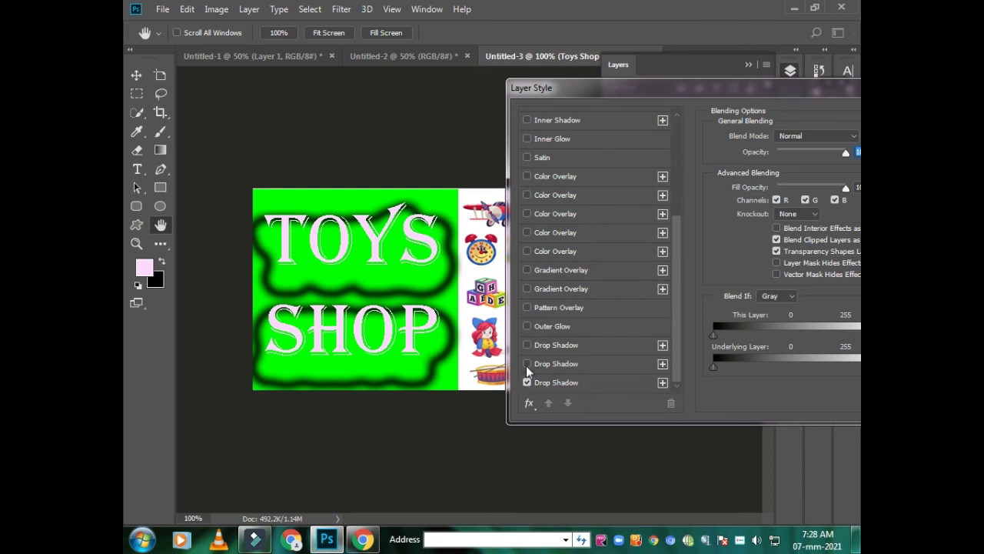
left_click(526, 364)
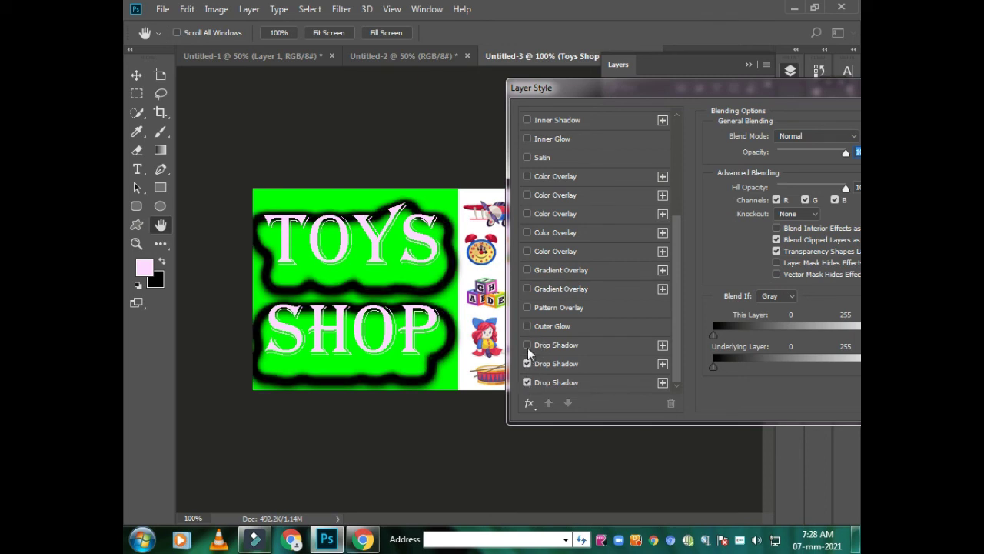
left_click(527, 345)
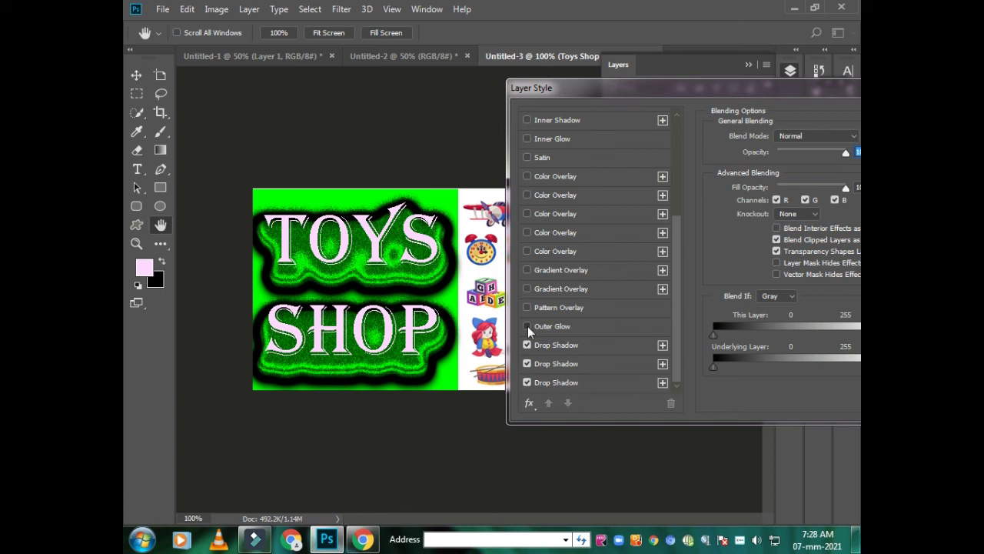
Enable Pattern Overlay and both Gradient Overlay effects for the text, and turn off the last Drop Shadow
left_click(528, 326)
left_click(527, 308)
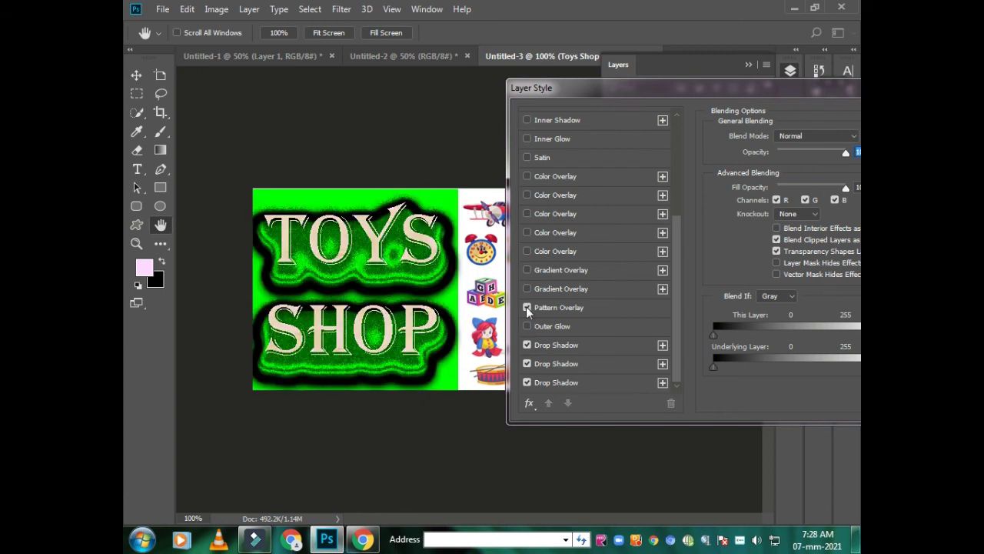
left_click(527, 290)
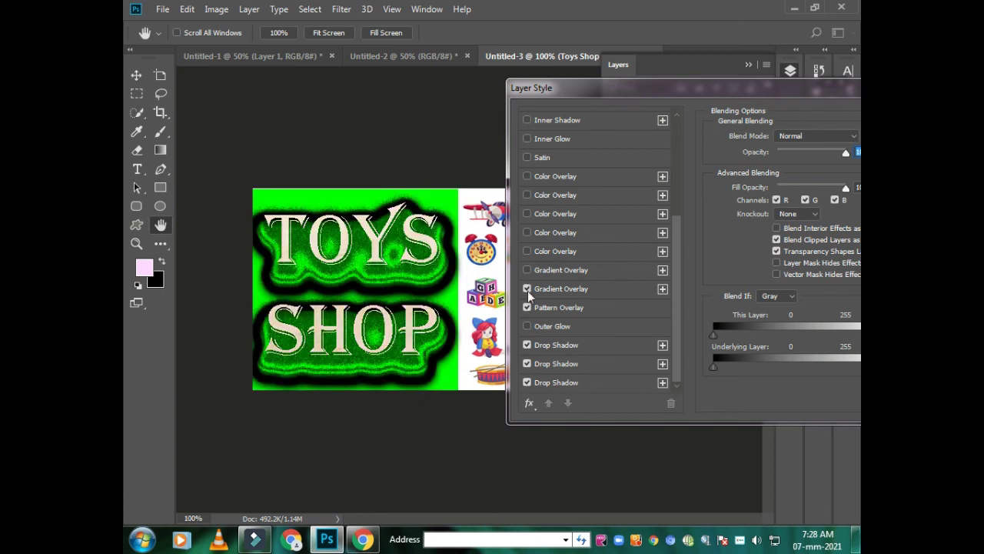
left_click(528, 382)
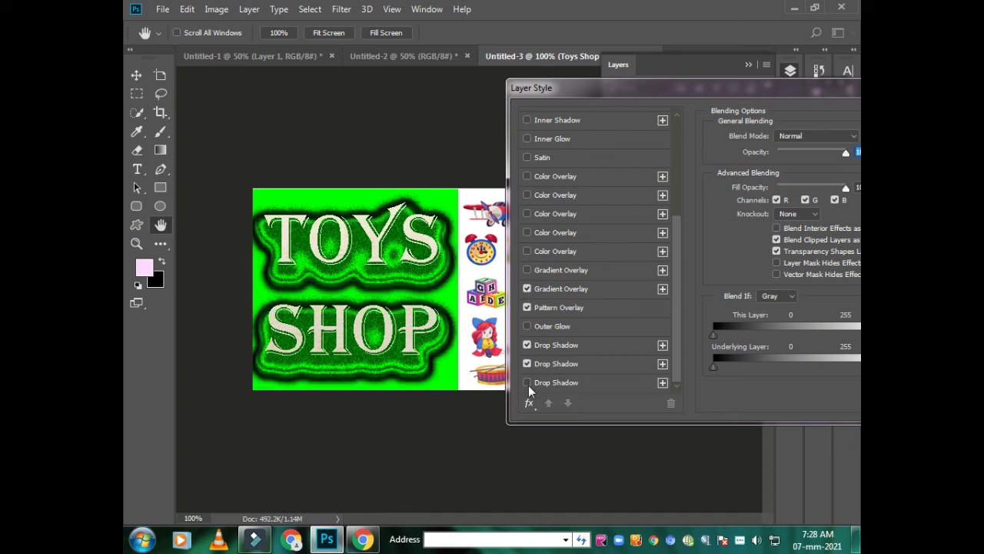
left_click(526, 271)
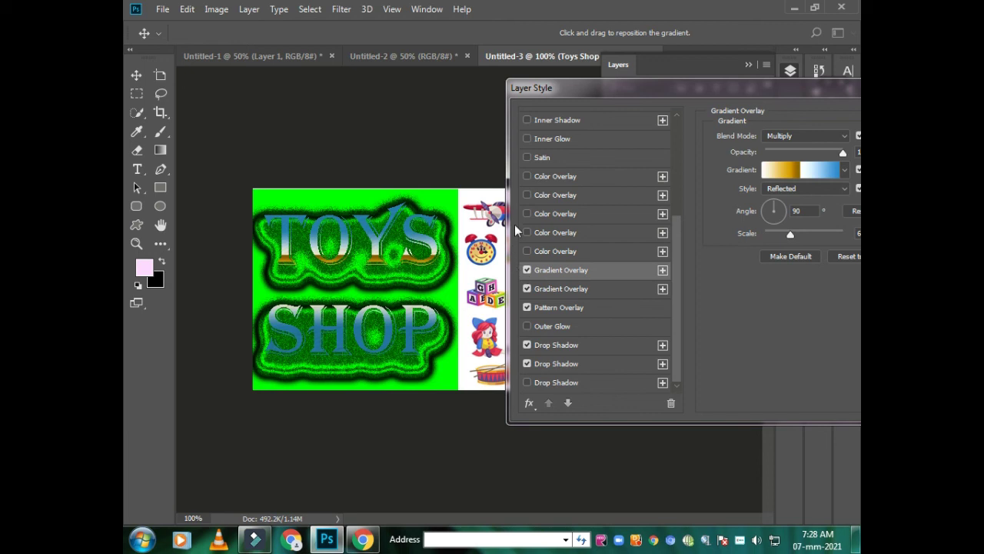
left_click(526, 250)
Try the Bevel & Emboss effect on the Toys Shop text and switch it off again
left_click_drag(673, 238, 665, 101)
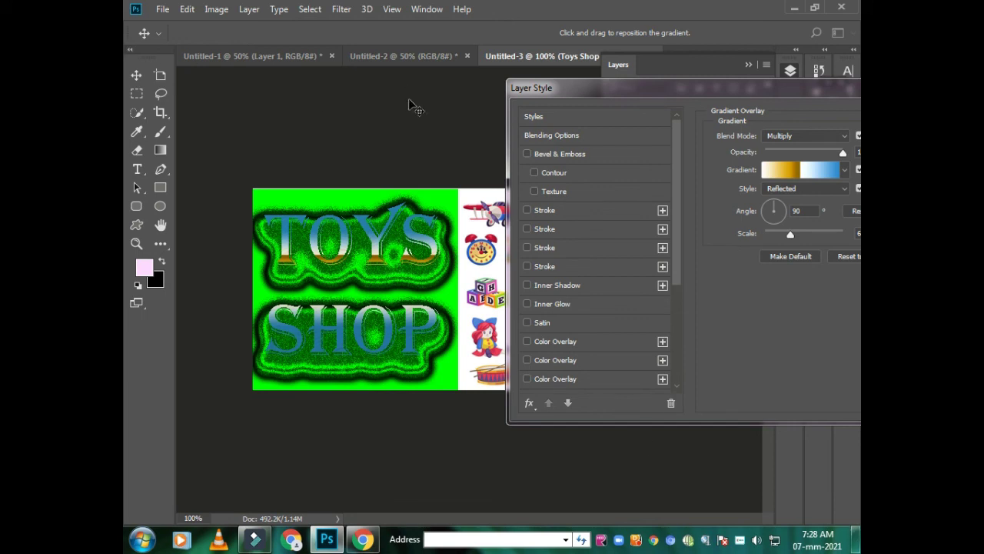
left_click(526, 154)
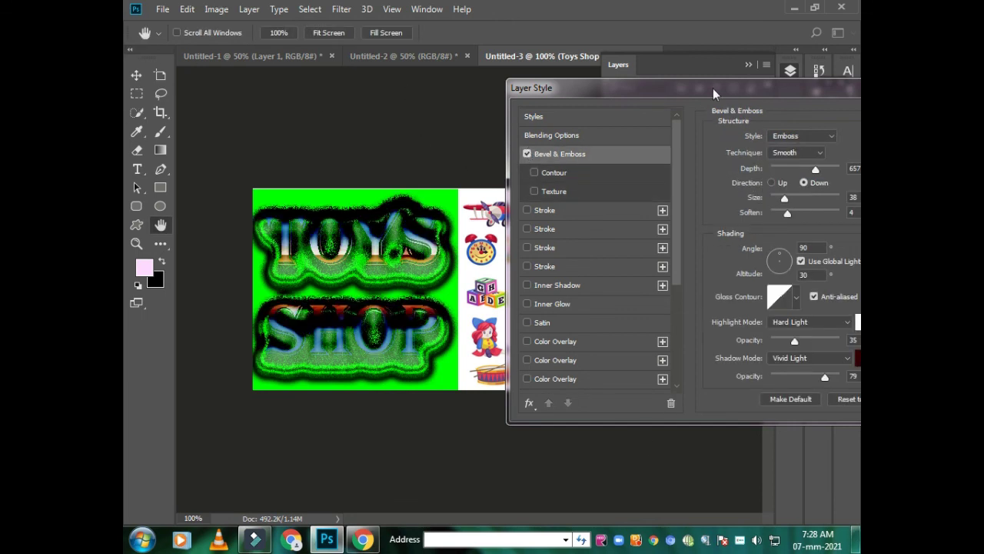
left_click(526, 154)
left_click(534, 172)
left_click(527, 154)
Enable all four Stroke effects, Inner Shadow and Inner Glow for the text, and apply the layer style
left_click(526, 209)
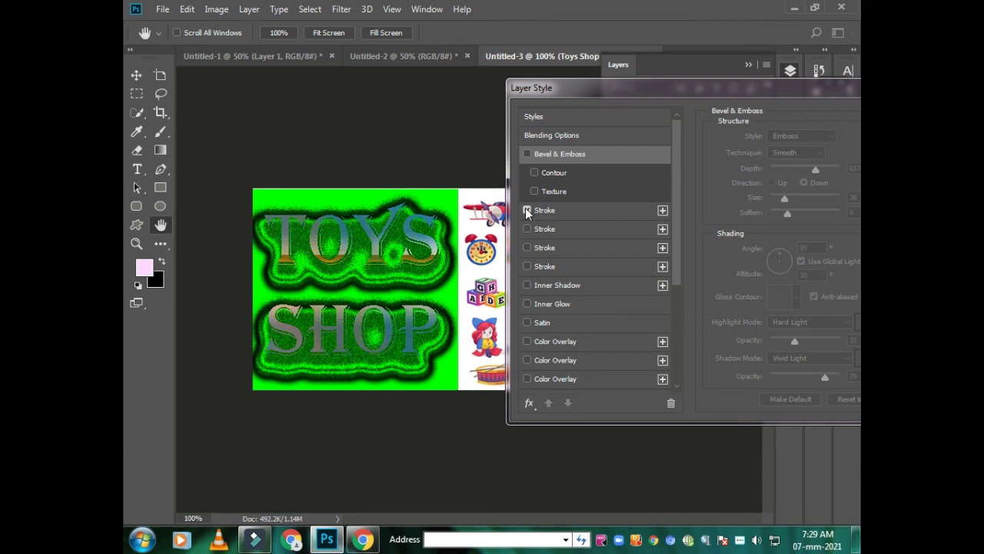
left_click(527, 229)
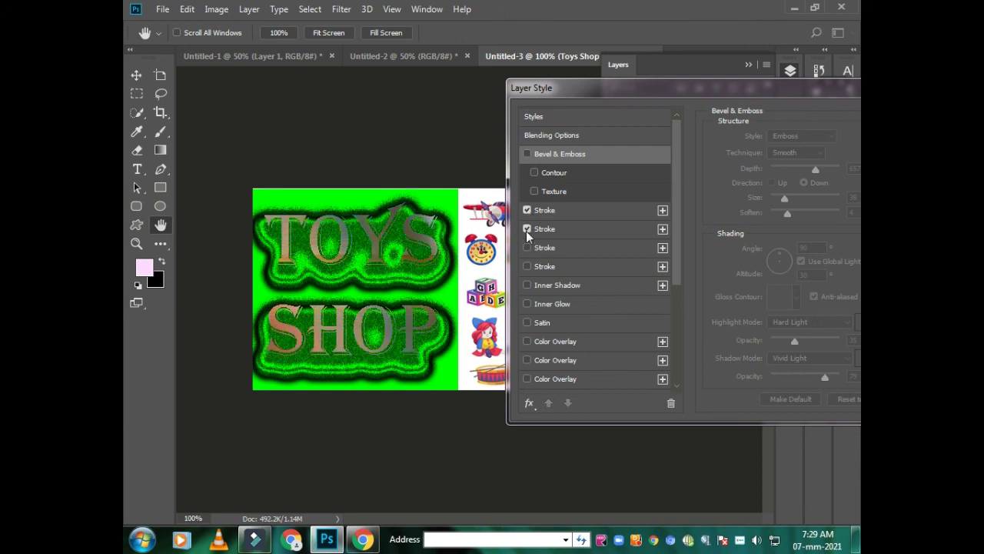
left_click(525, 246)
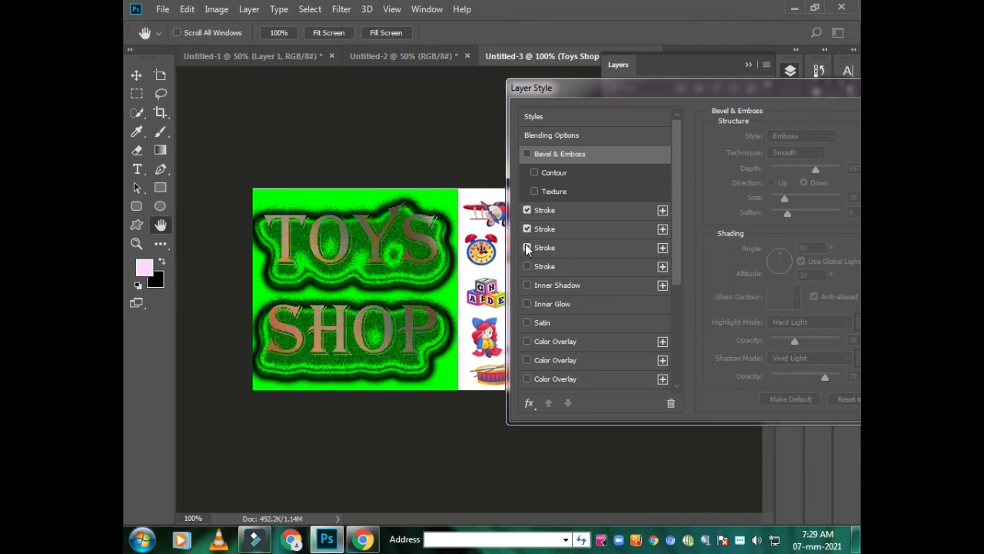
left_click(529, 286)
left_click(527, 304)
left_click_drag(655, 93, 412, 62)
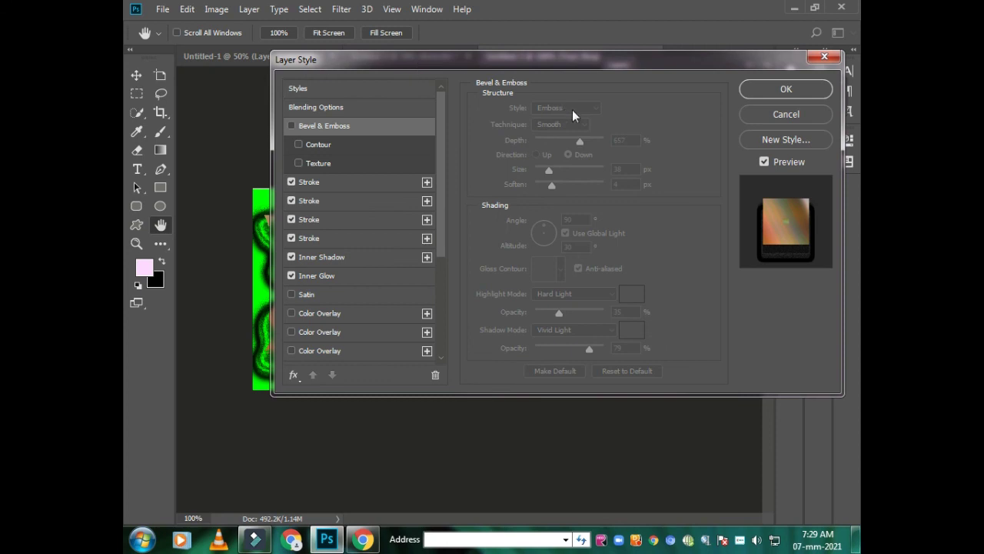
left_click(765, 90)
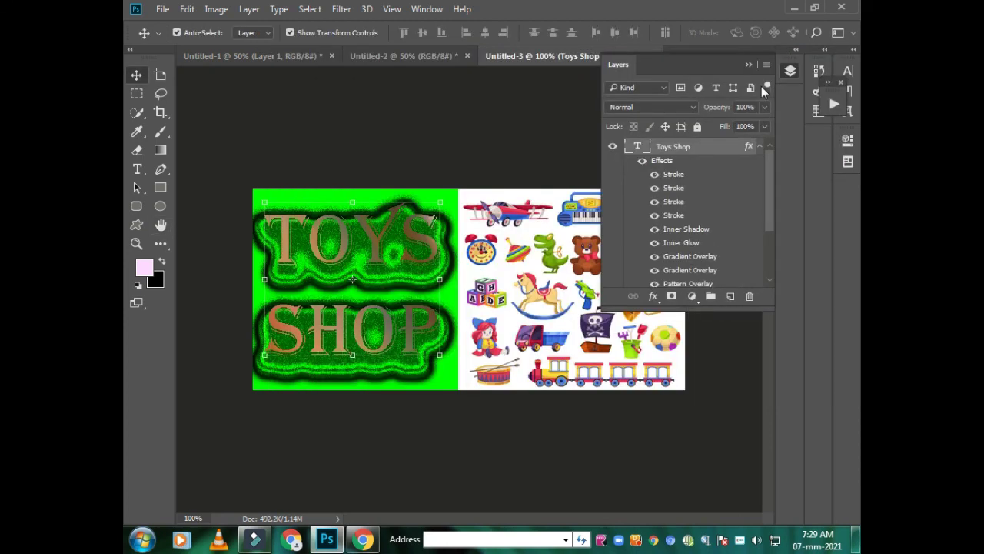
left_click(692, 298)
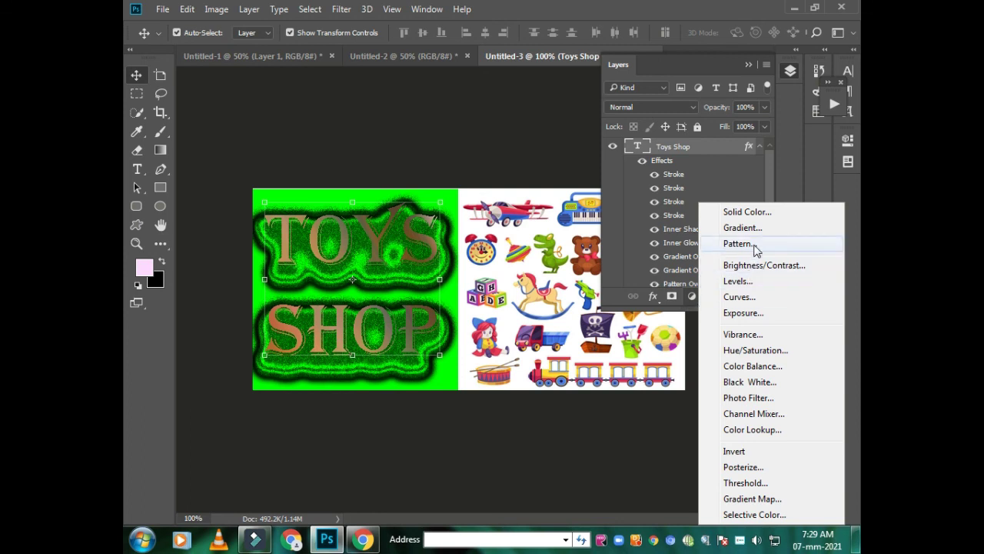
left_click(372, 130)
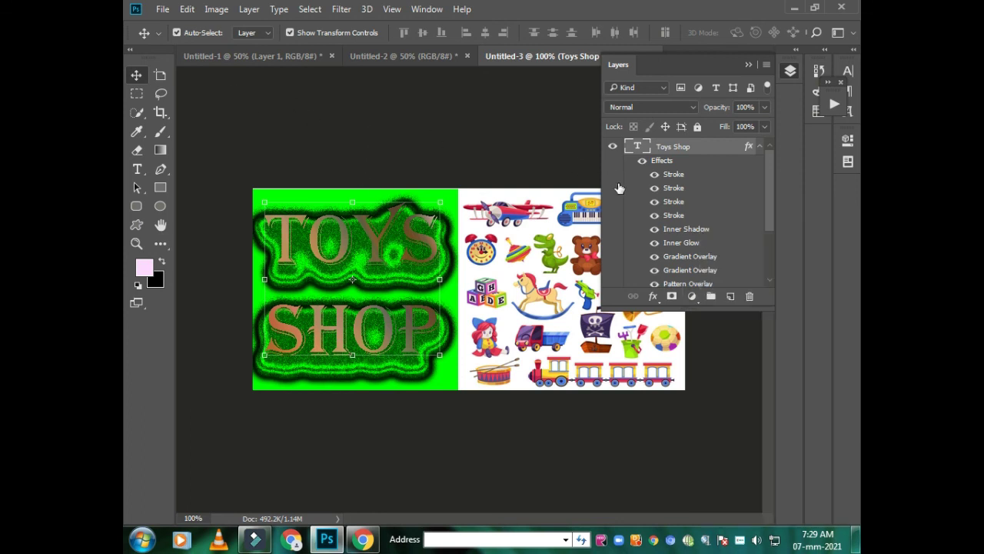
left_click(278, 123)
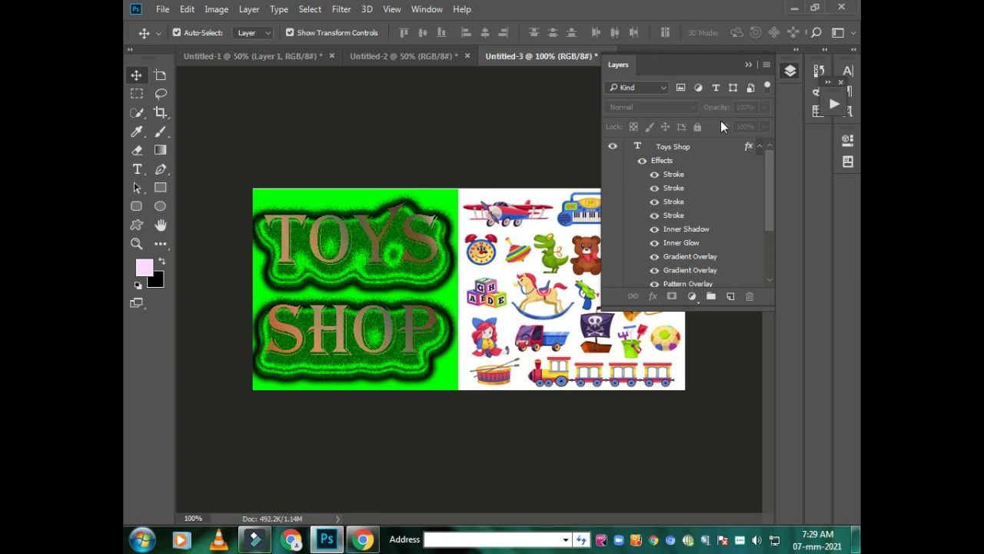
left_click(343, 245)
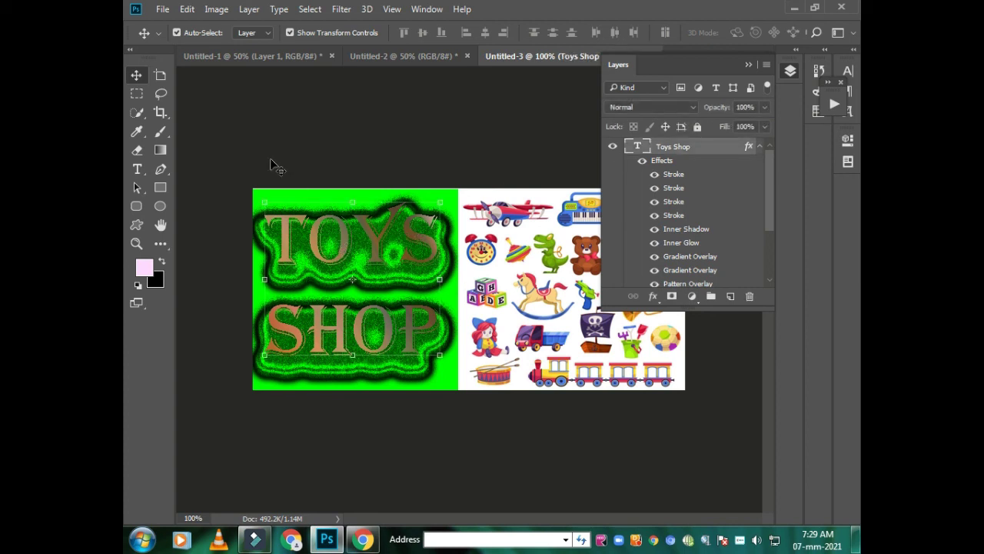
right_click(377, 320)
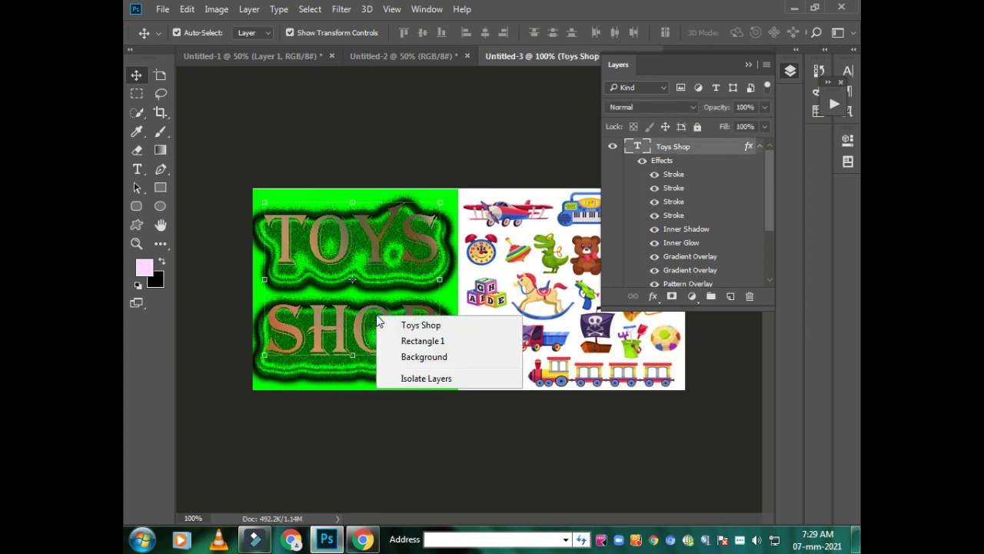
left_click(314, 153)
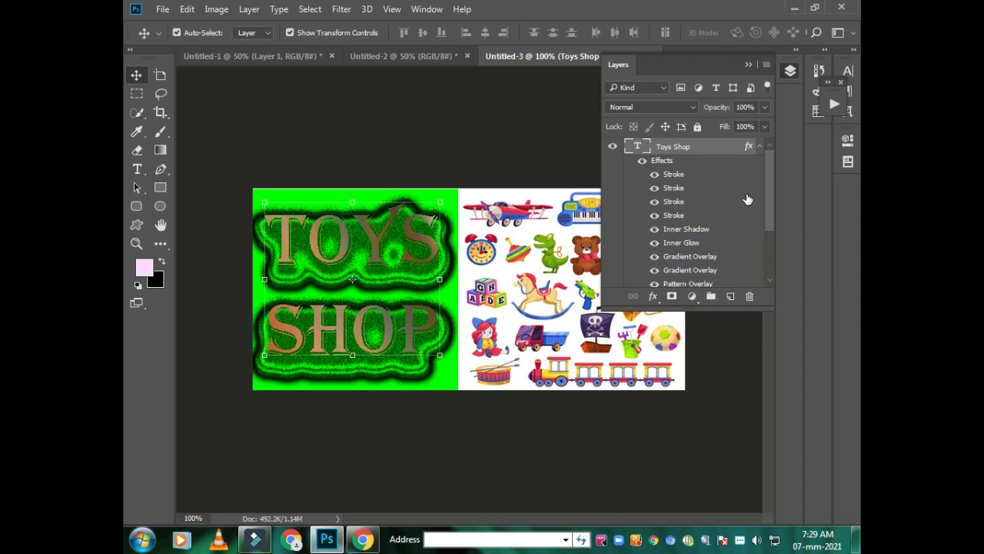
Add a Brightness/Contrast adjustment layer above the Toys Shop text with increased brightness, and collapse the properties and layers views
left_click(692, 296)
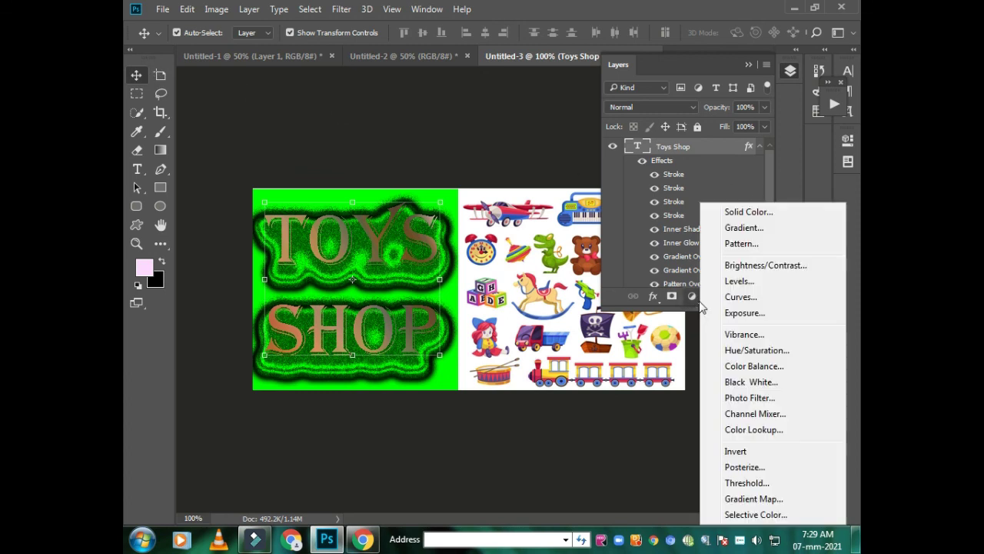
left_click(800, 264)
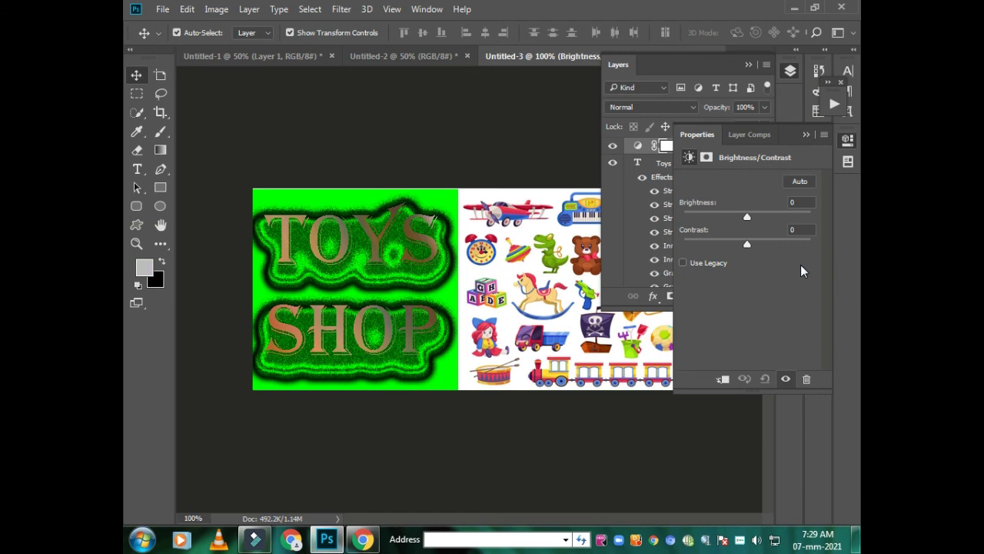
left_click_drag(766, 218, 788, 218)
left_click(564, 121)
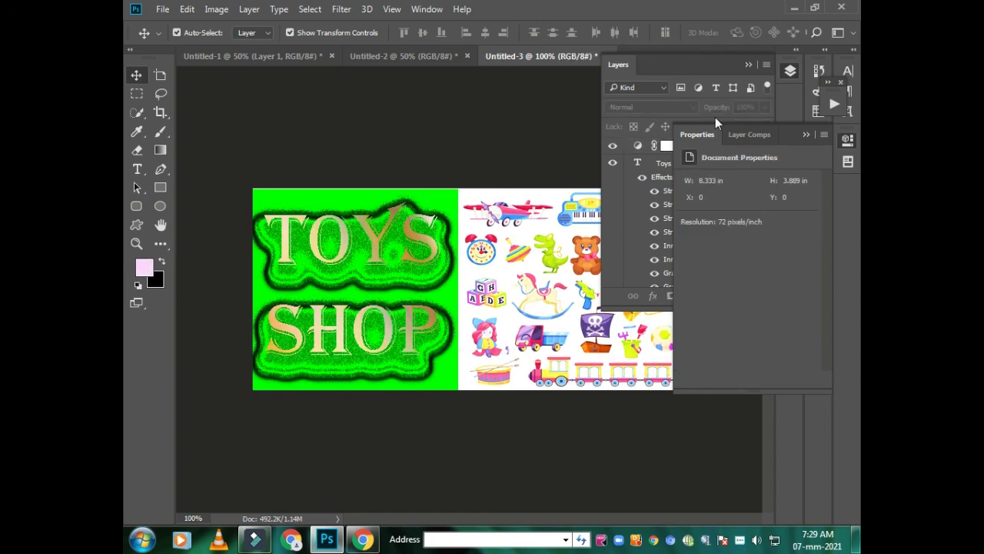
left_click(805, 135)
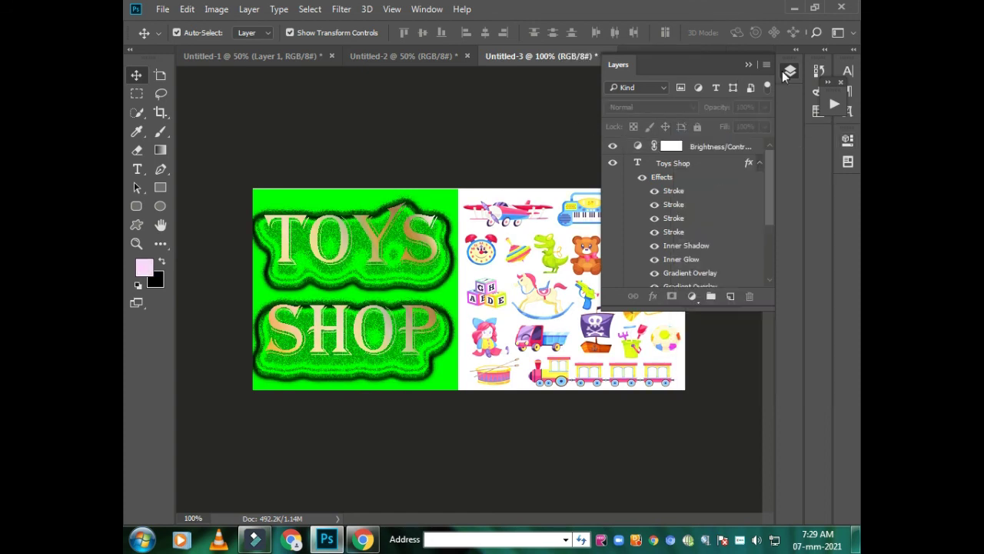
left_click(745, 65)
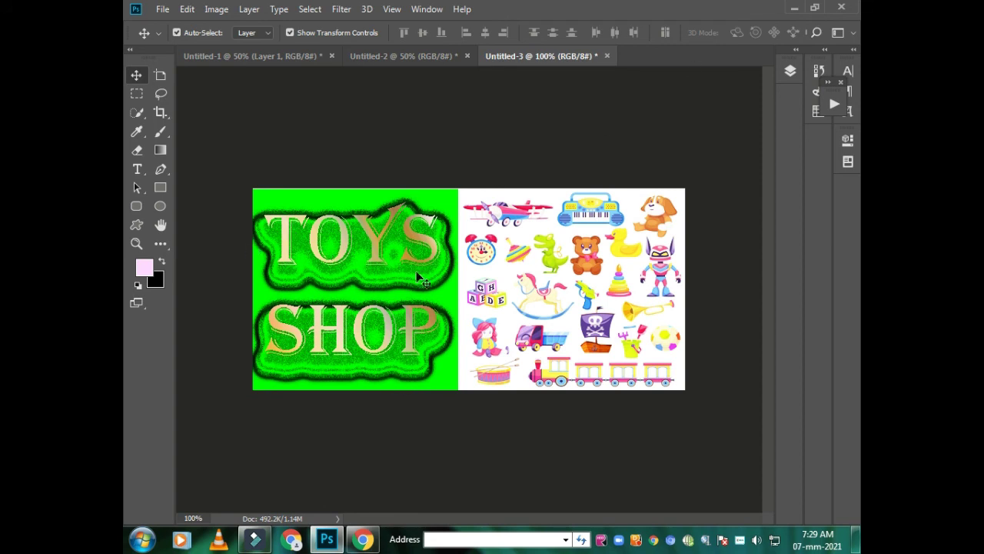
left_click(372, 238)
left_click(283, 127)
left_click(381, 259)
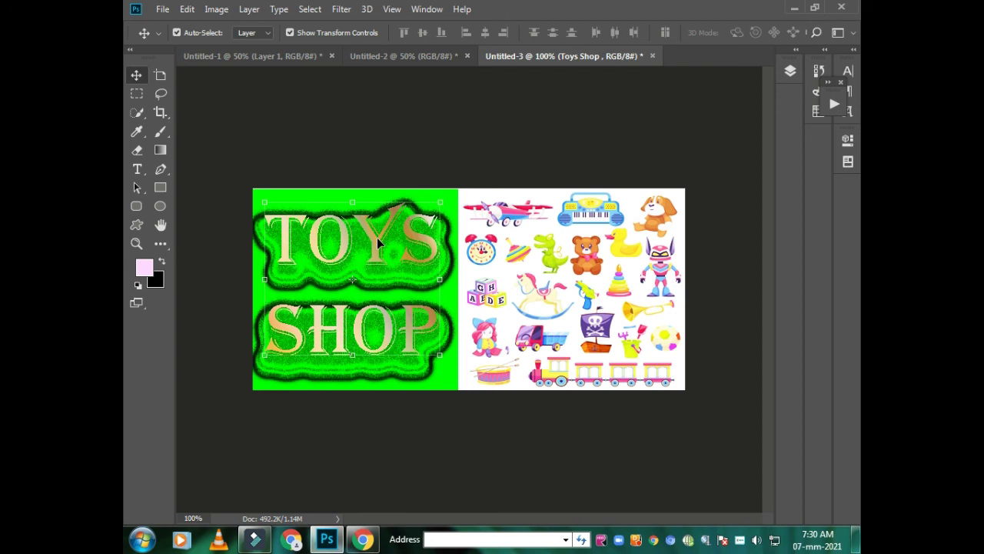
key("alt+F9")
mouse_move(326, 539)
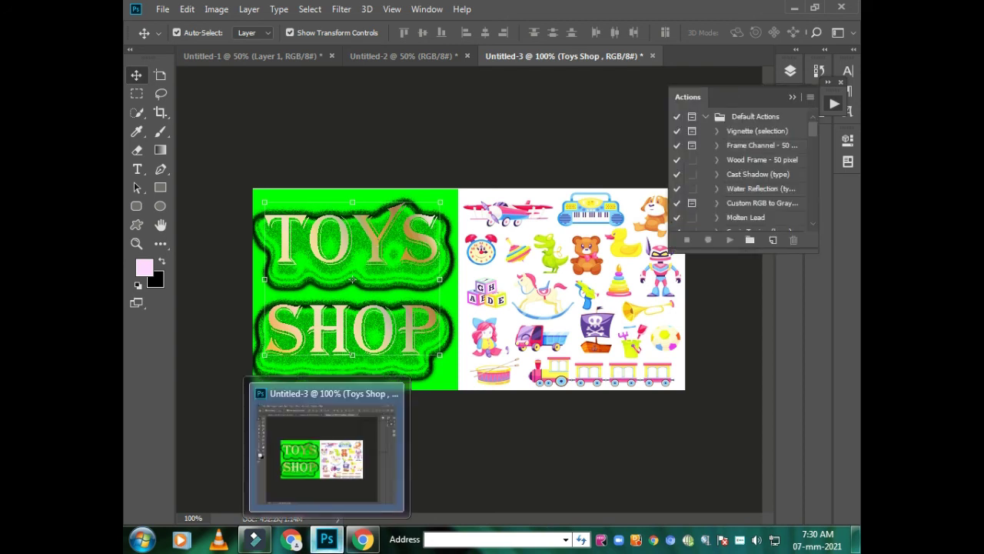